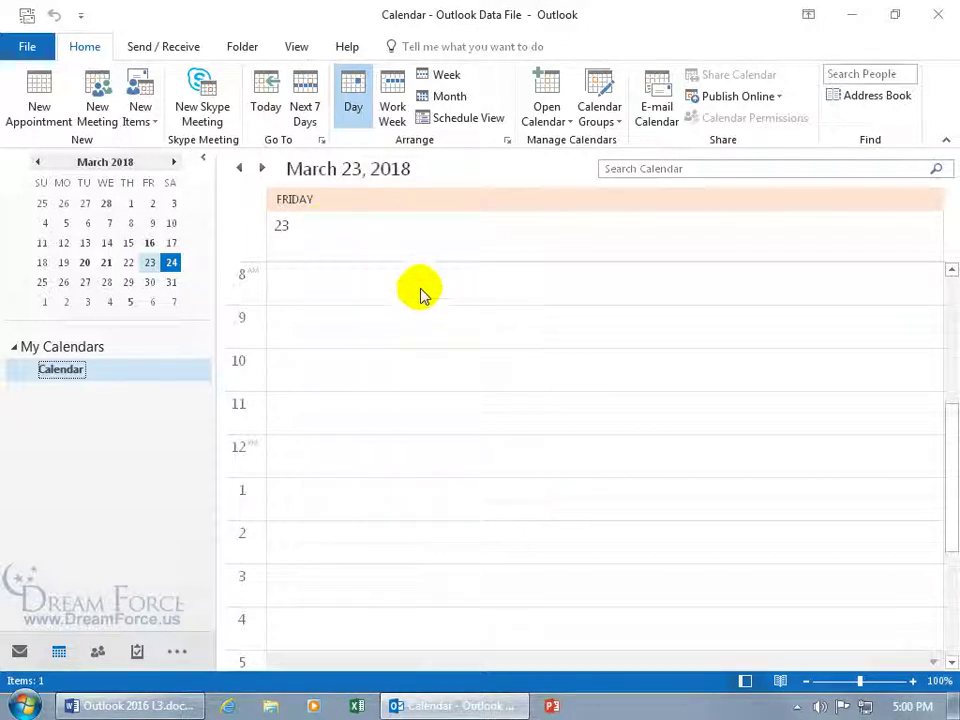
# Open Outlook Options on Calendar and set the work hours start time to 7:30 AM.
pyautogui.moveTo(945, 504); pyautogui.dragTo(949, 499)
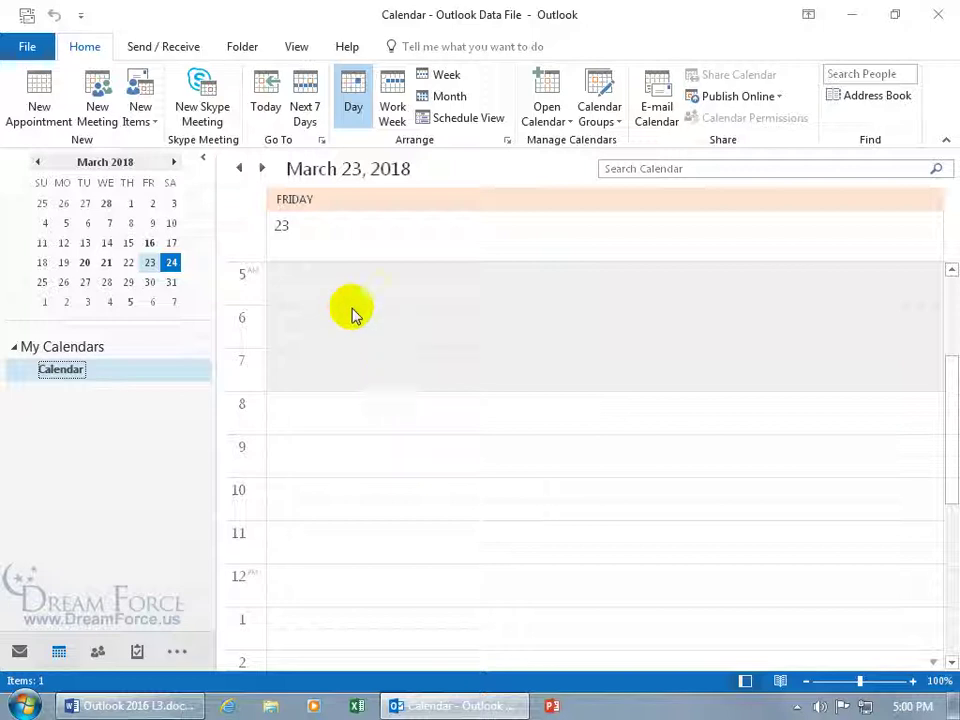
pyautogui.click(507, 145)
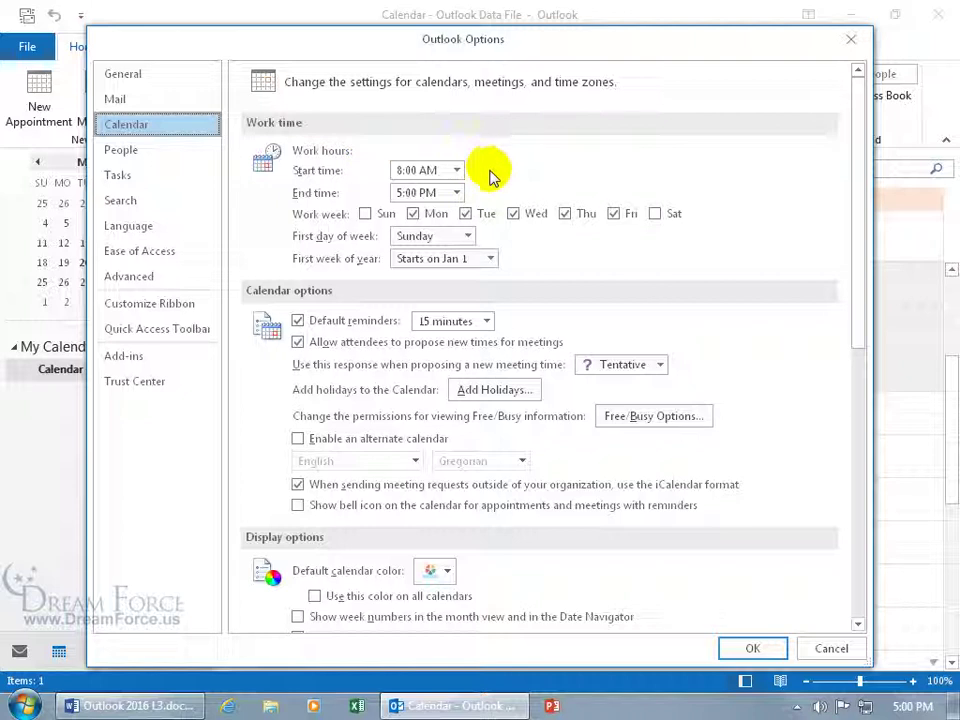
pyautogui.click(457, 170)
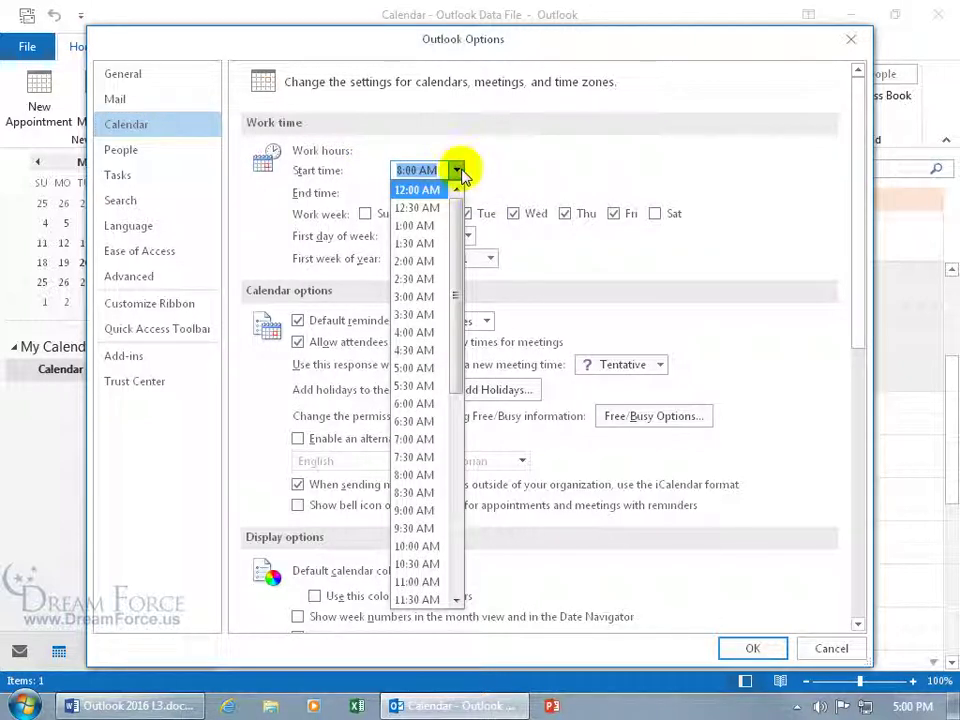
pyautogui.click(425, 457)
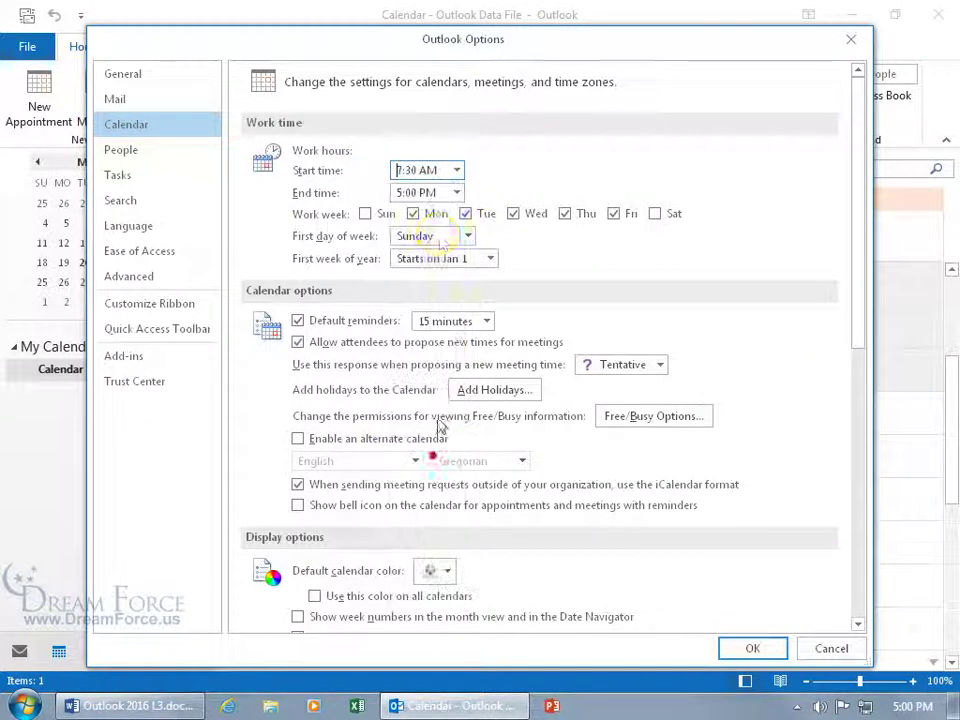
pyautogui.click(415, 170)
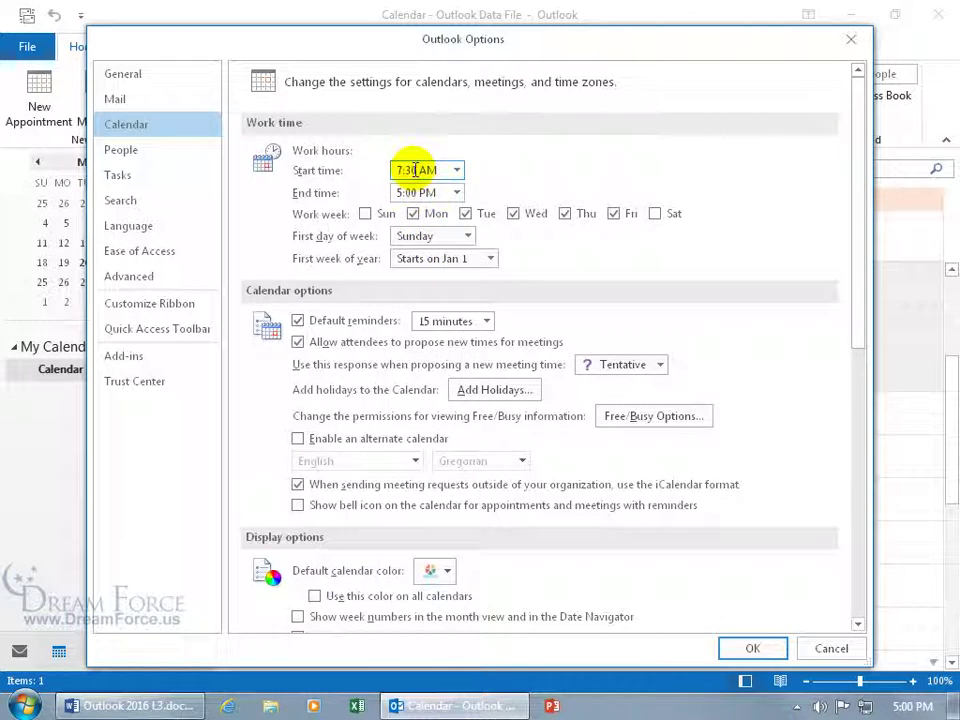
pyautogui.write('1')
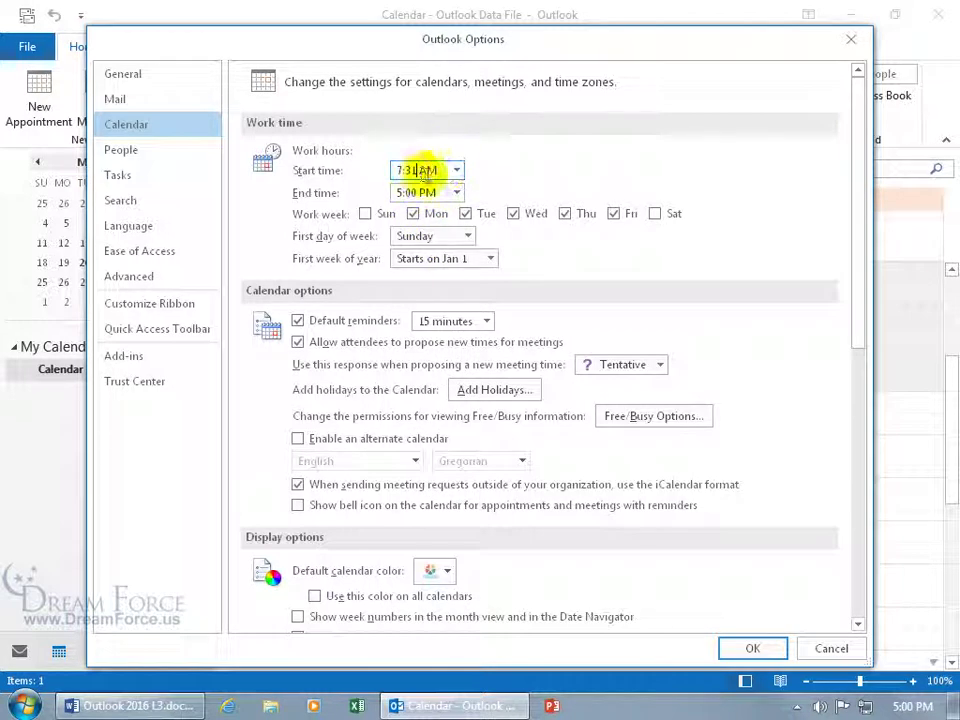
pyautogui.press('BackSpace')
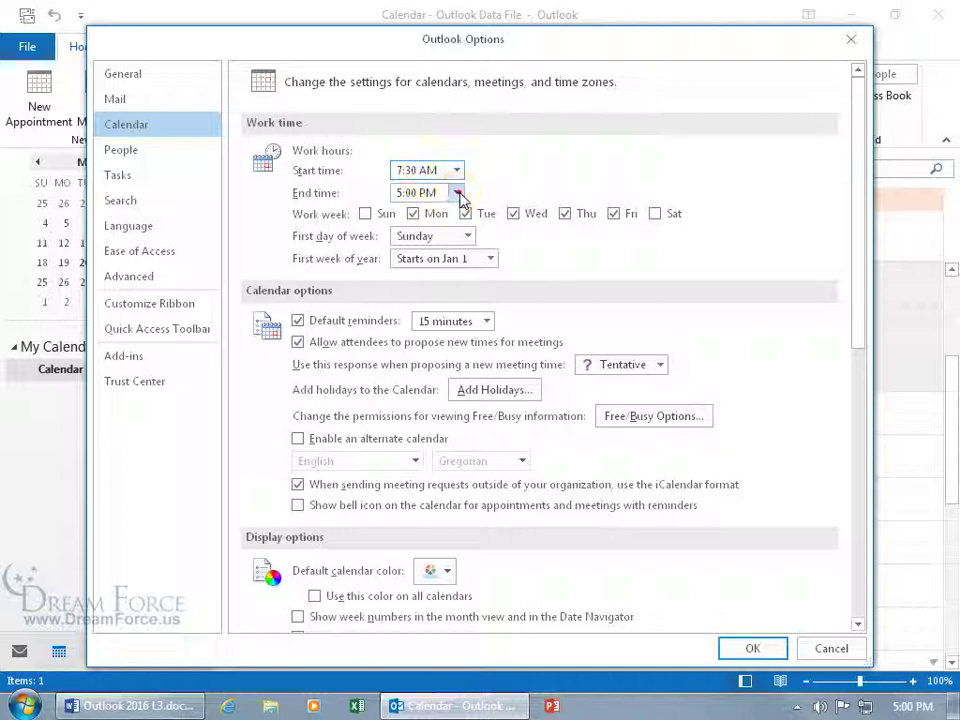
# Set the work day end time to 4:30 PM and remove Friday from the work week.
pyautogui.click(456, 192)
pyautogui.scroll(-1, 460, 287)
pyautogui.moveTo(460, 287); pyautogui.dragTo(448, 398)
pyautogui.click(418, 441)
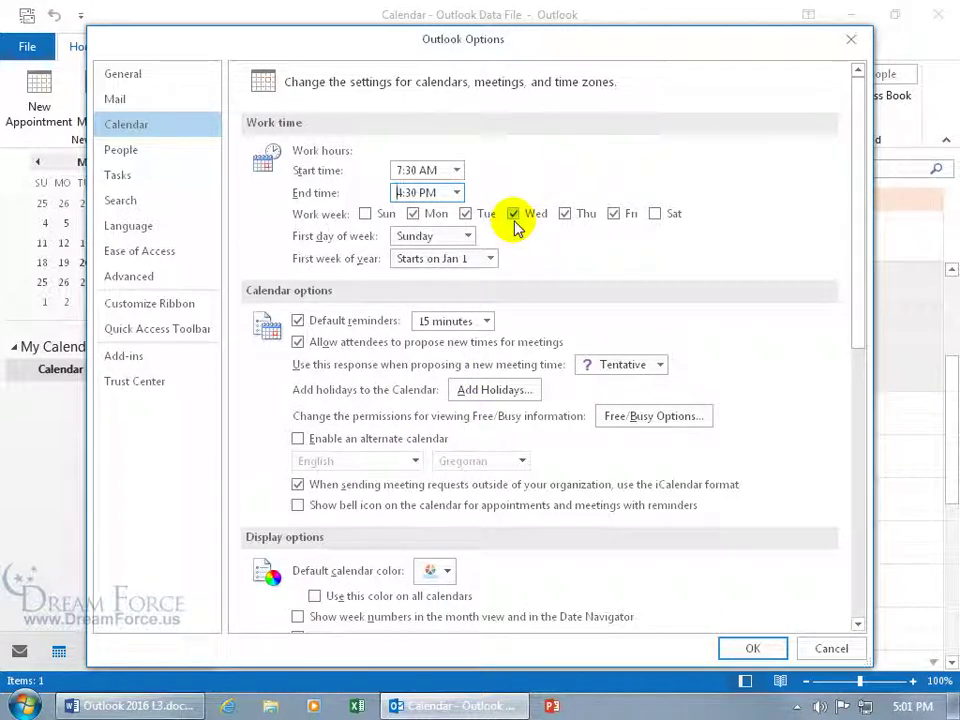
pyautogui.click(614, 213)
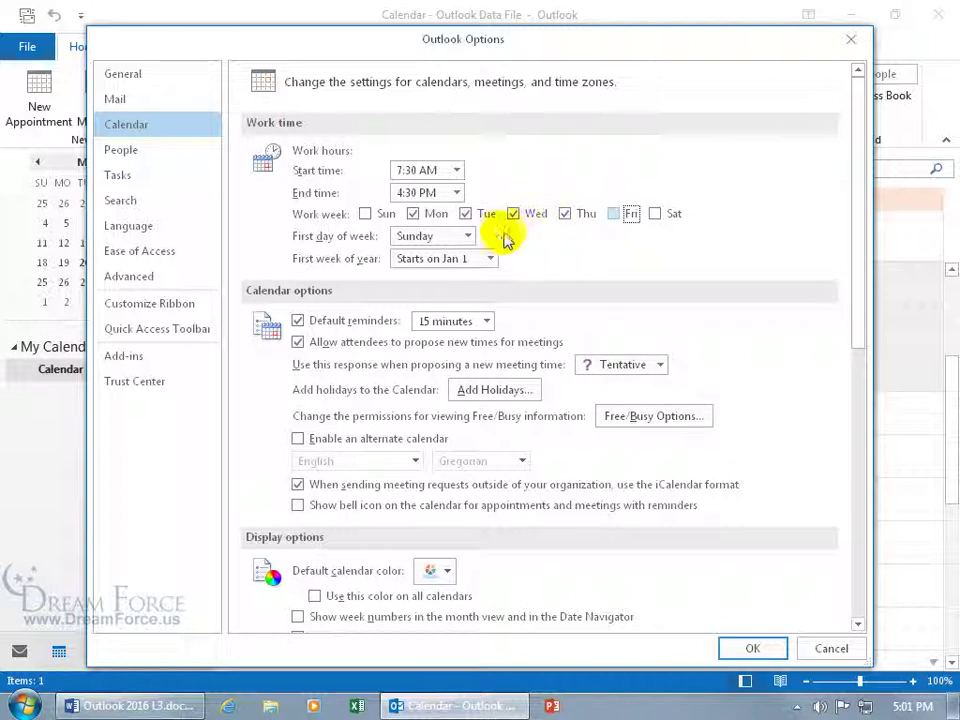
# Make Monday the first day of week, keep 'Starts on Jan 1', and apply with OK.
pyautogui.click(466, 236)
pyautogui.press('Down')
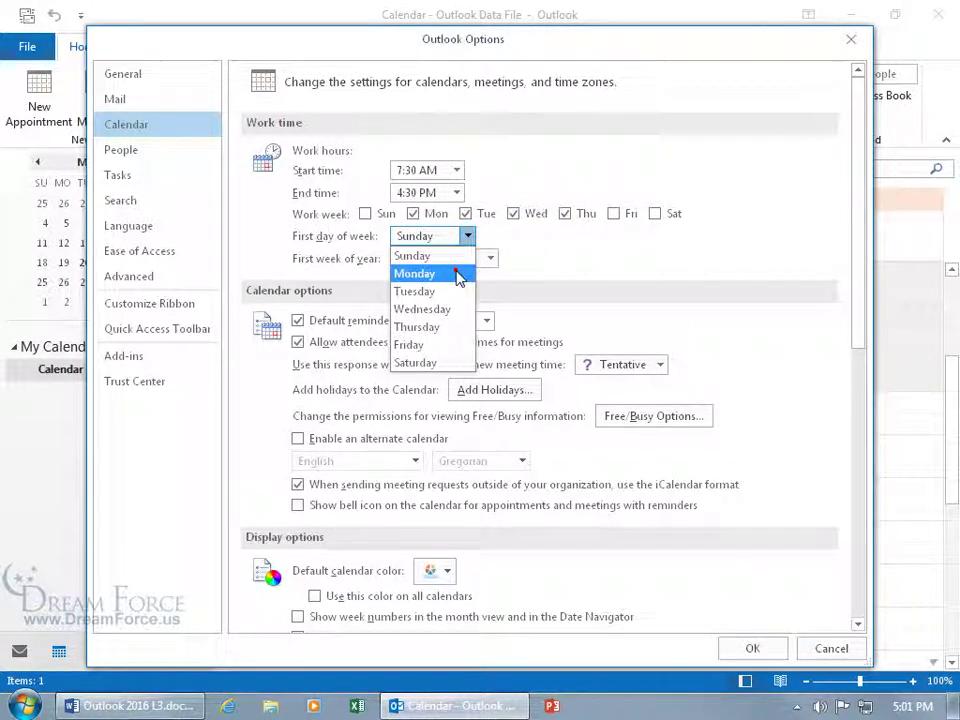
pyautogui.press('Return')
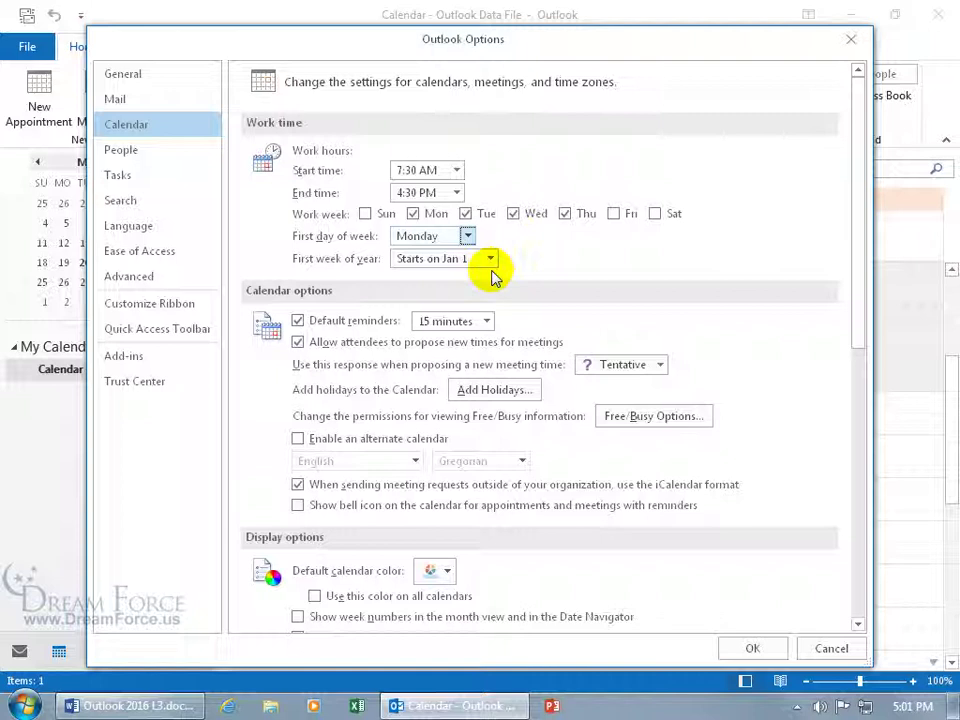
pyautogui.click(490, 258)
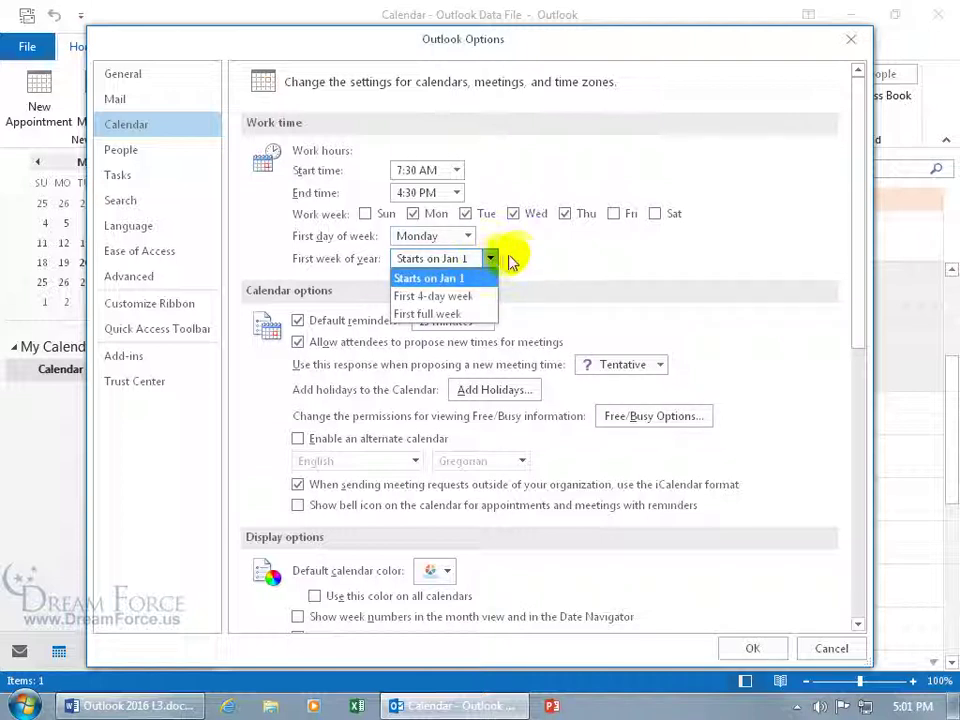
pyautogui.click(525, 258)
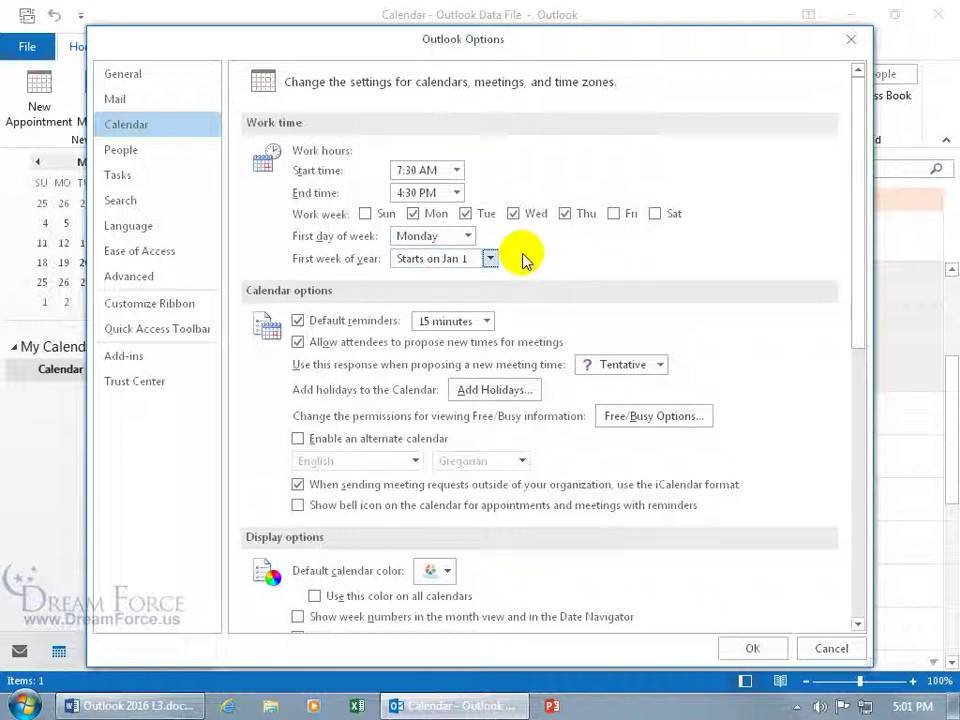
pyautogui.click(748, 648)
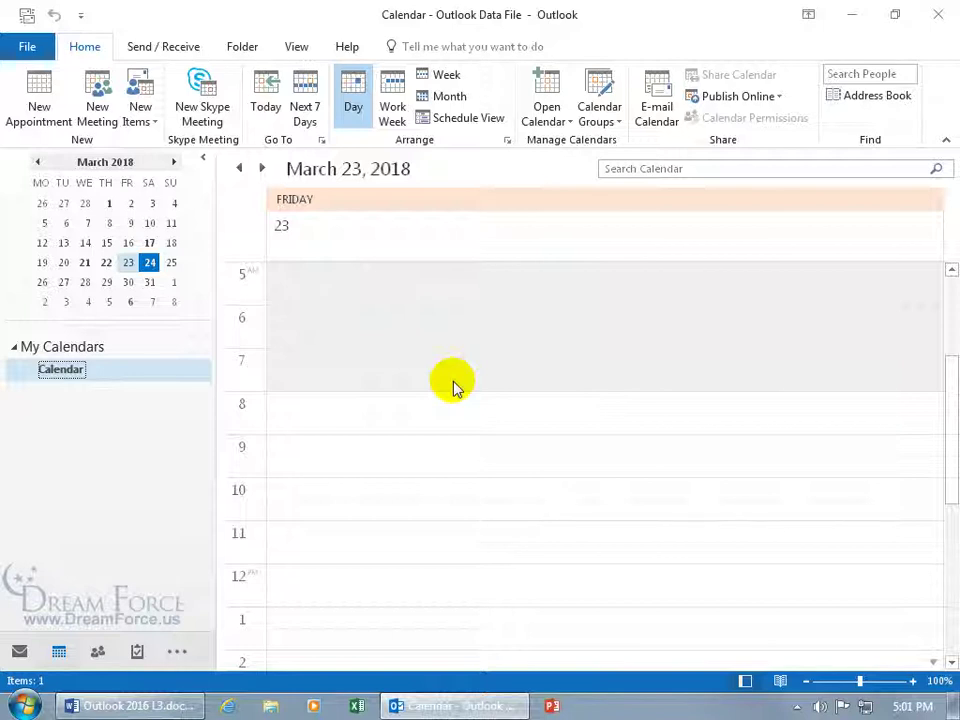
# Go from Mail back to Calendar and step back two days to Thursday, March 22, 2018.
pyautogui.click(20, 651)
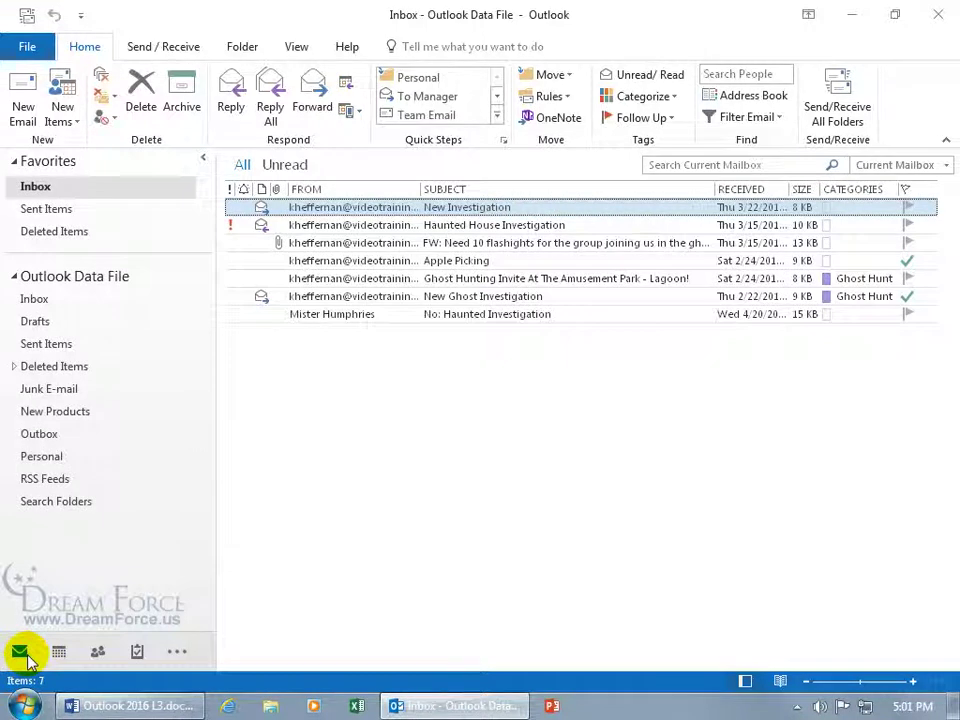
pyautogui.click(59, 651)
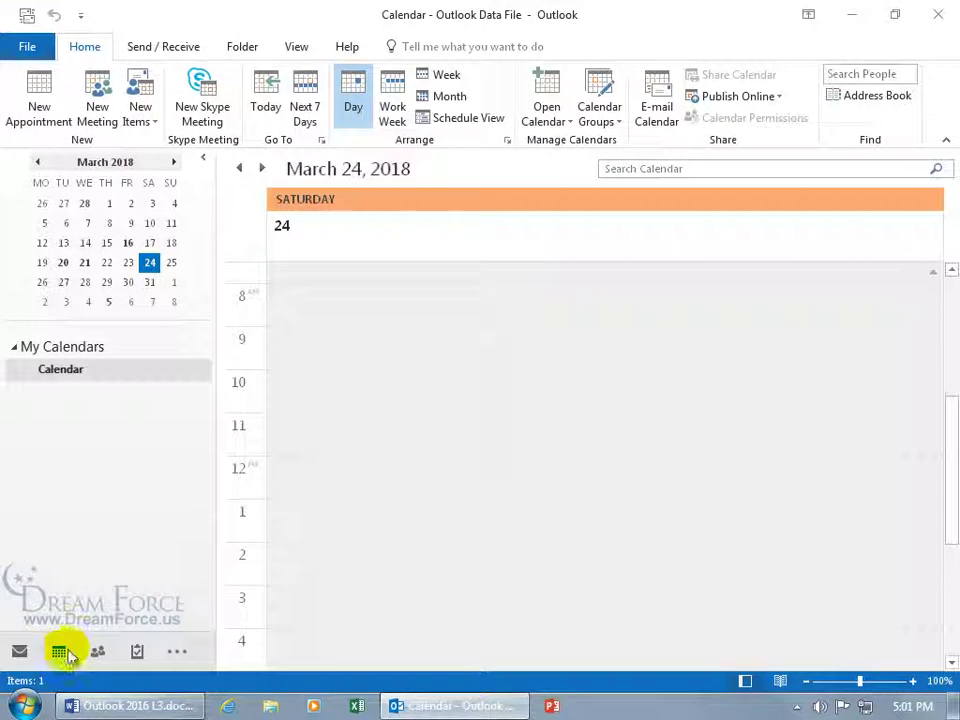
pyautogui.click(240, 168)
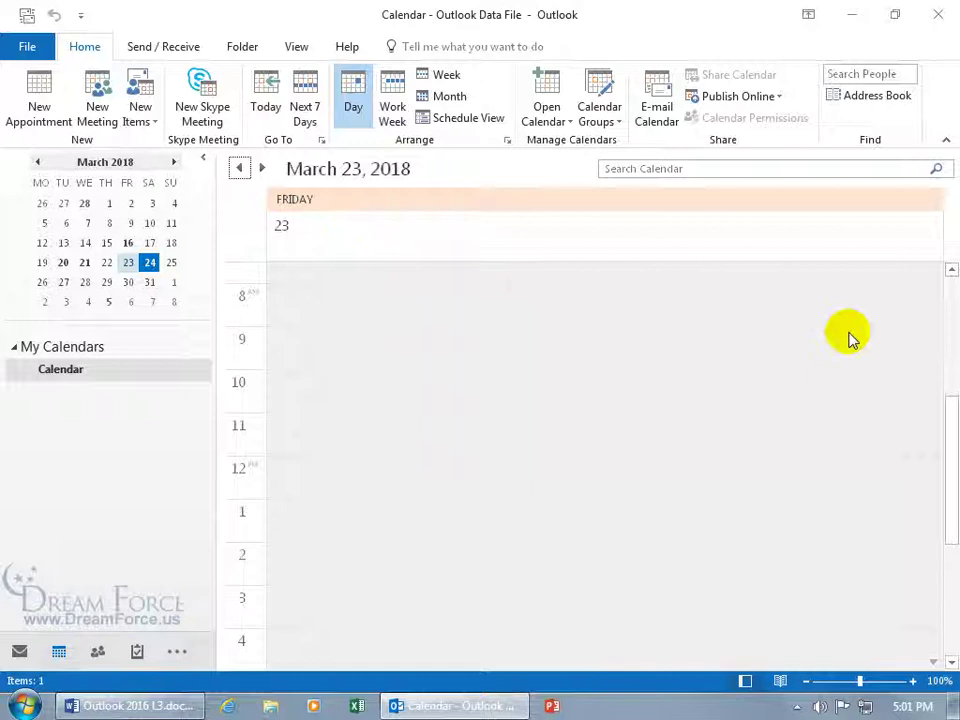
pyautogui.moveTo(953, 422); pyautogui.dragTo(952, 315)
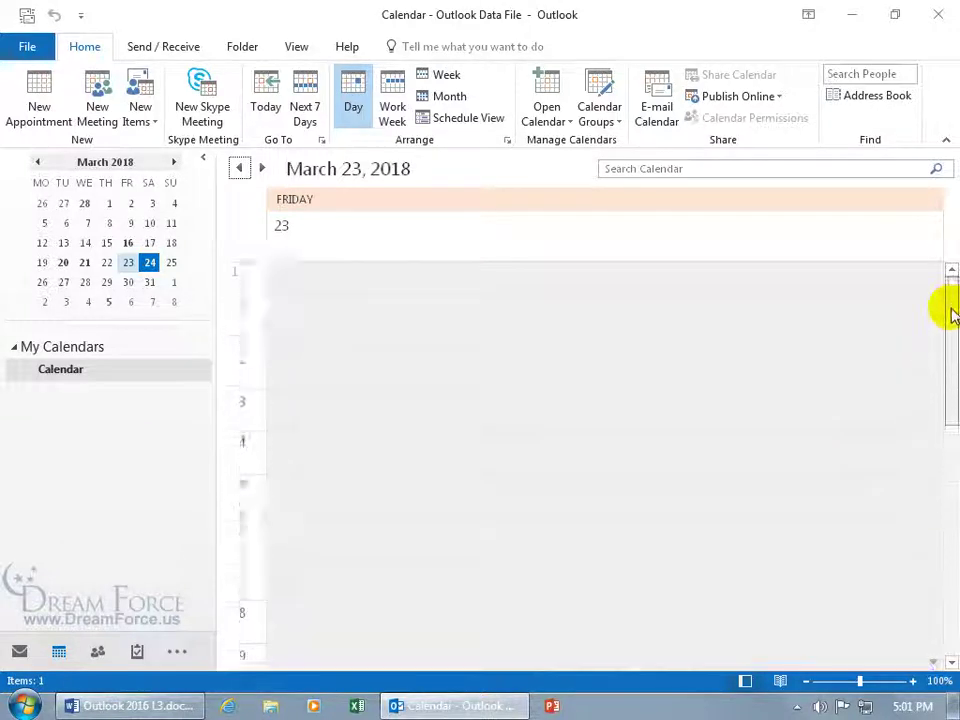
pyautogui.click(239, 169)
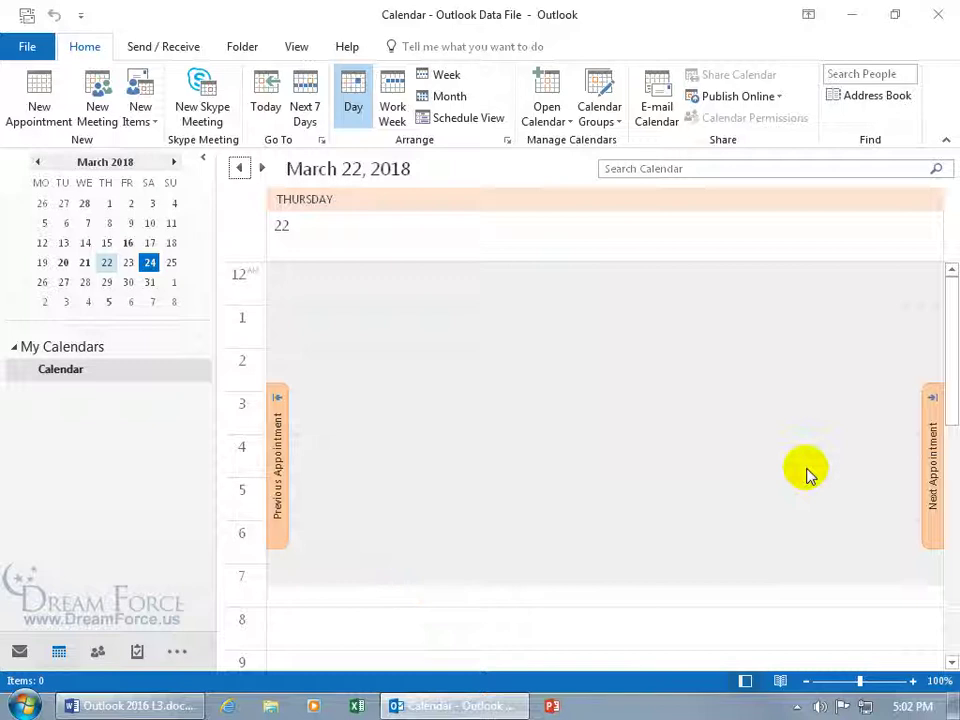
pyautogui.moveTo(950, 338); pyautogui.dragTo(952, 515)
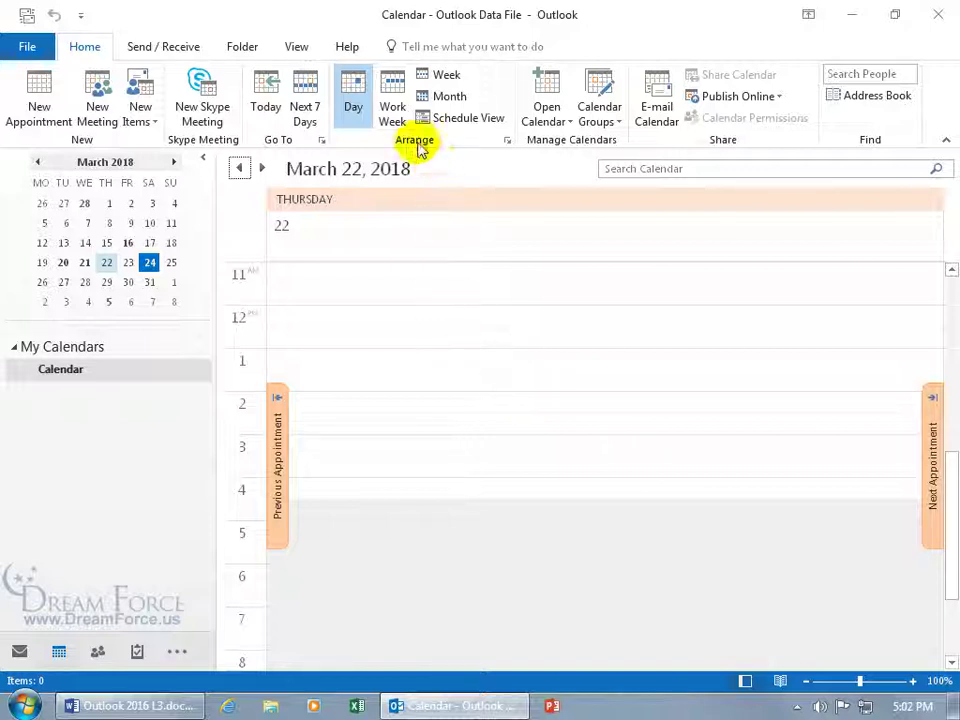
pyautogui.click(397, 108)
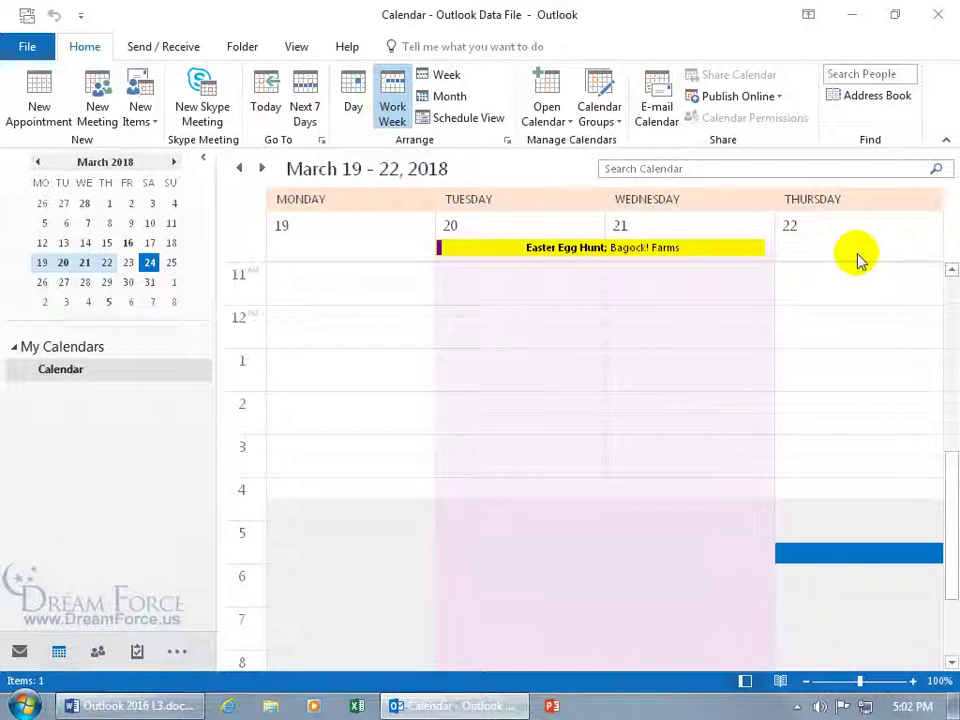
pyautogui.click(449, 78)
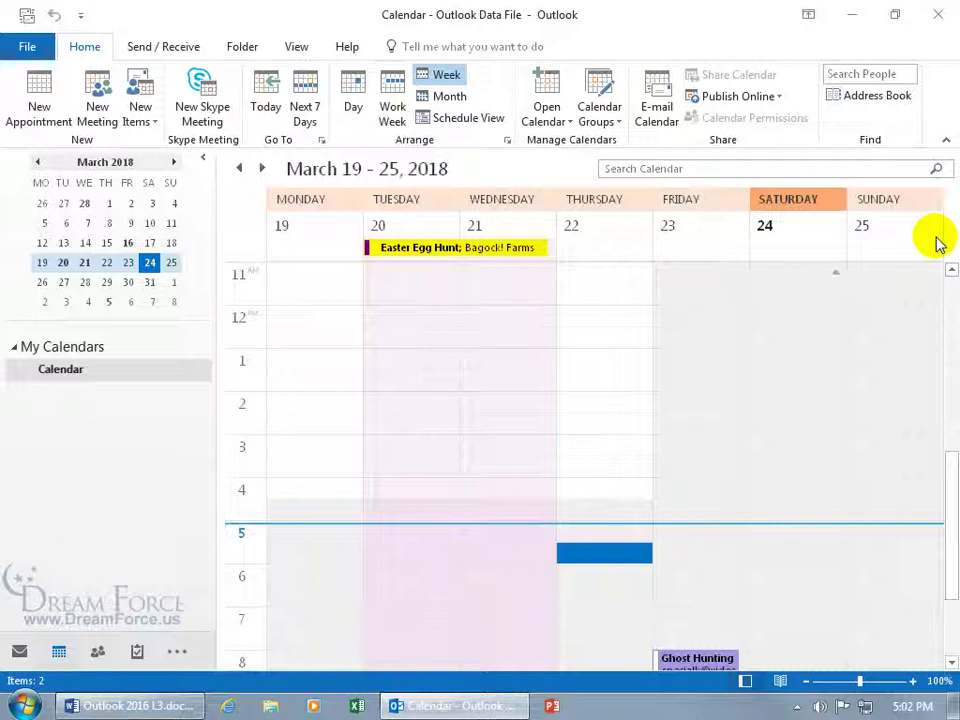
pyautogui.click(455, 97)
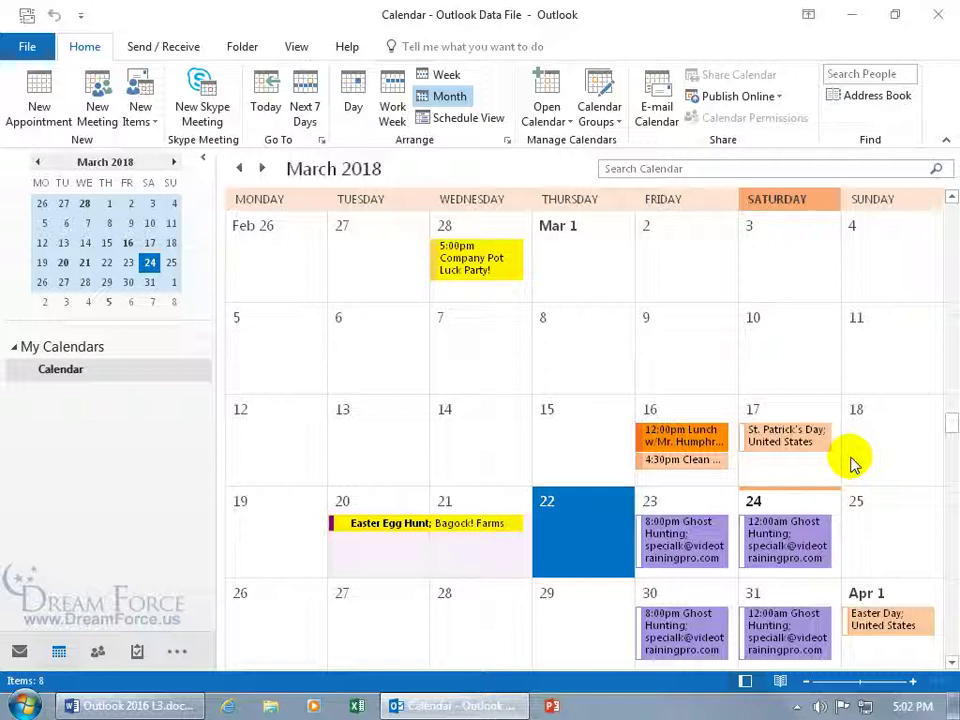
pyautogui.click(360, 95)
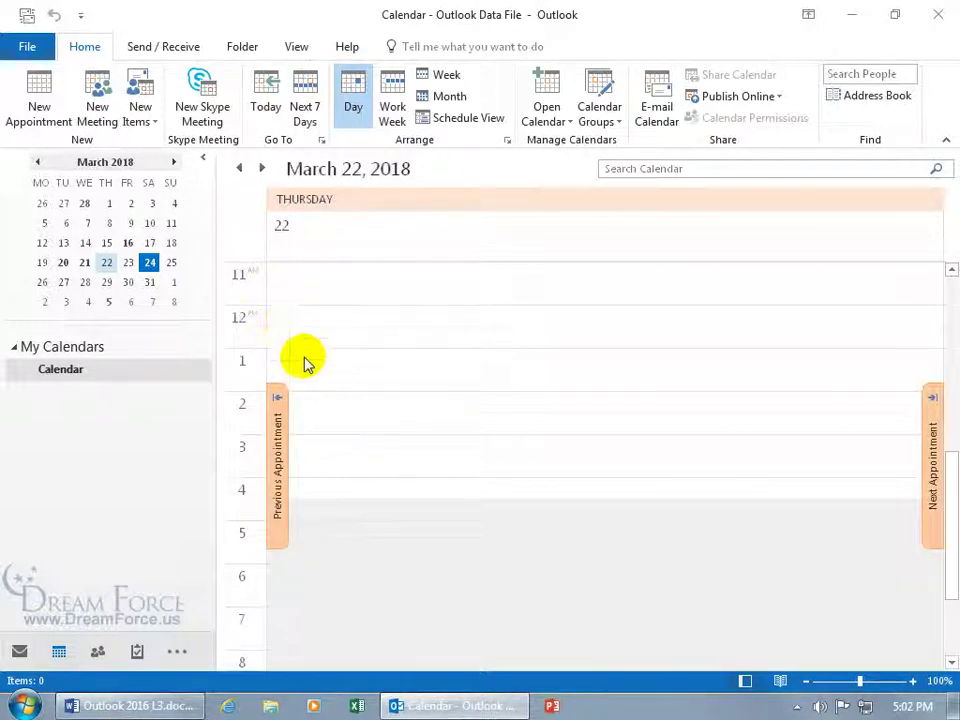
# Under View Settings > Other Settings, set the Time scale to 15 minutes and confirm both dialogs.
pyautogui.click(297, 48)
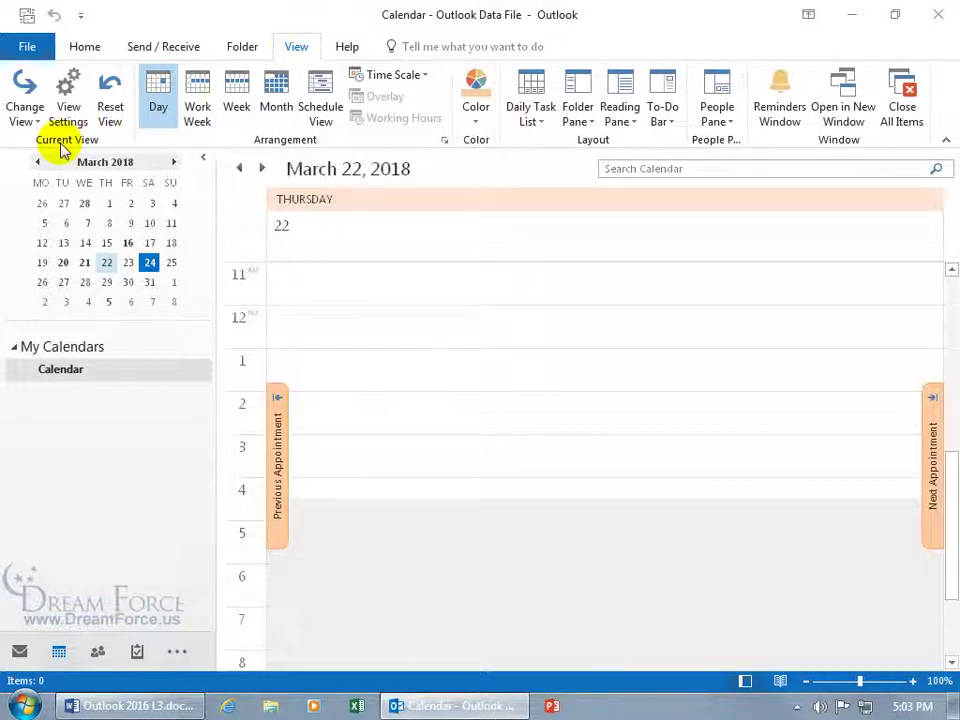
pyautogui.click(67, 100)
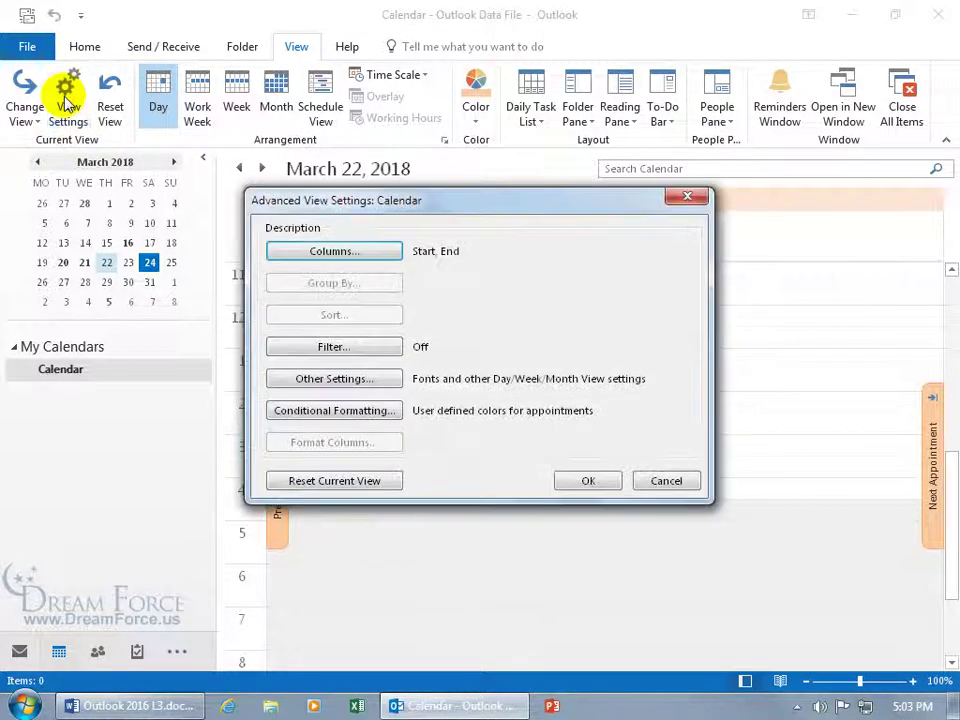
pyautogui.click(331, 381)
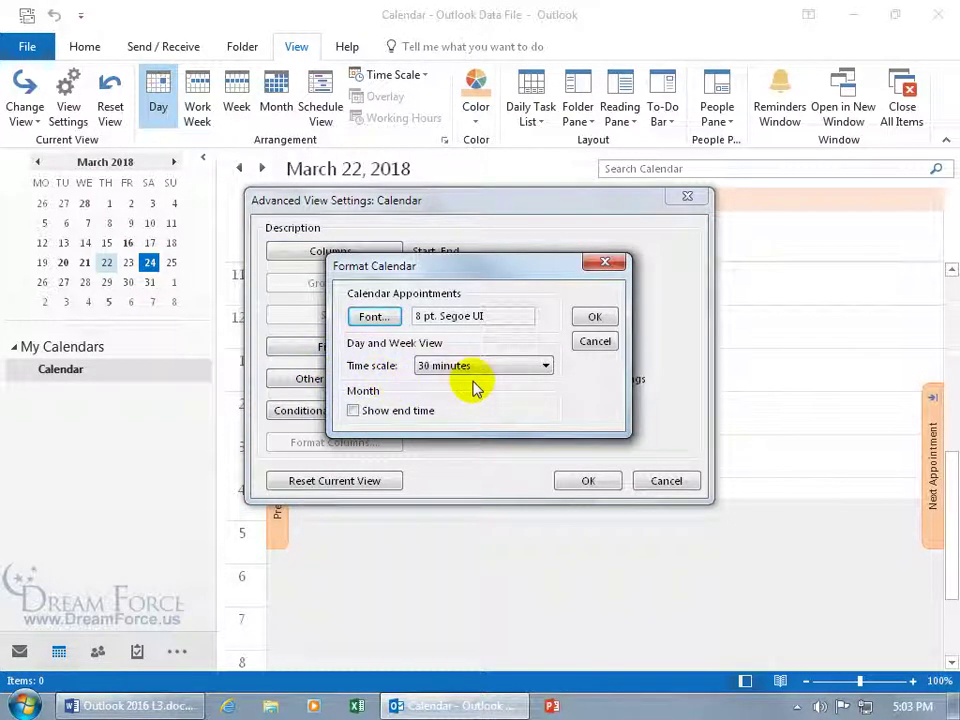
pyautogui.click(519, 368)
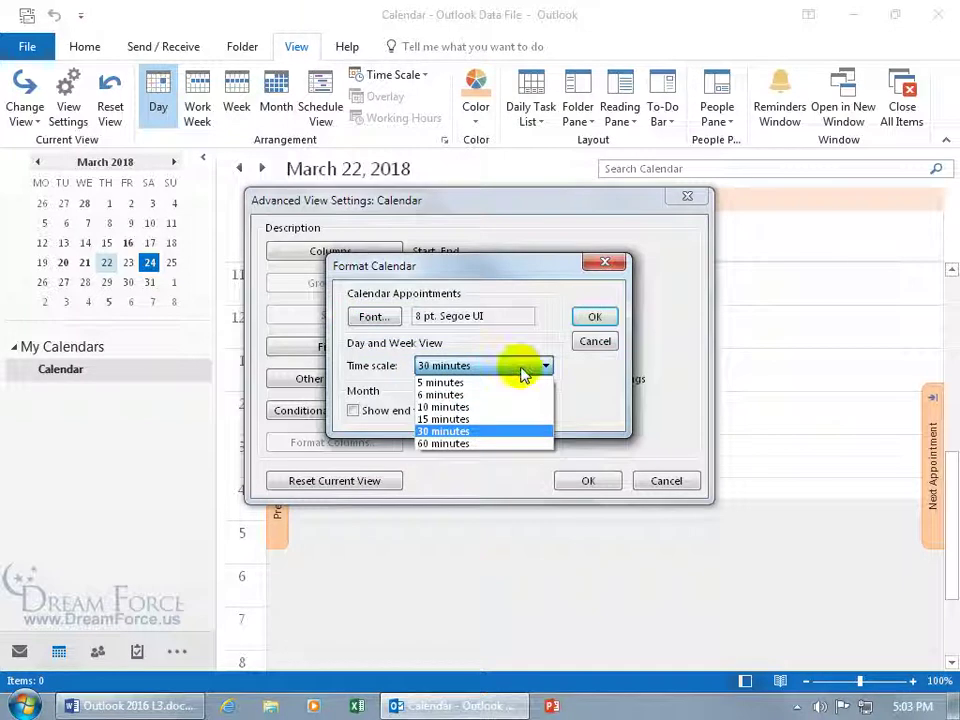
pyautogui.click(492, 419)
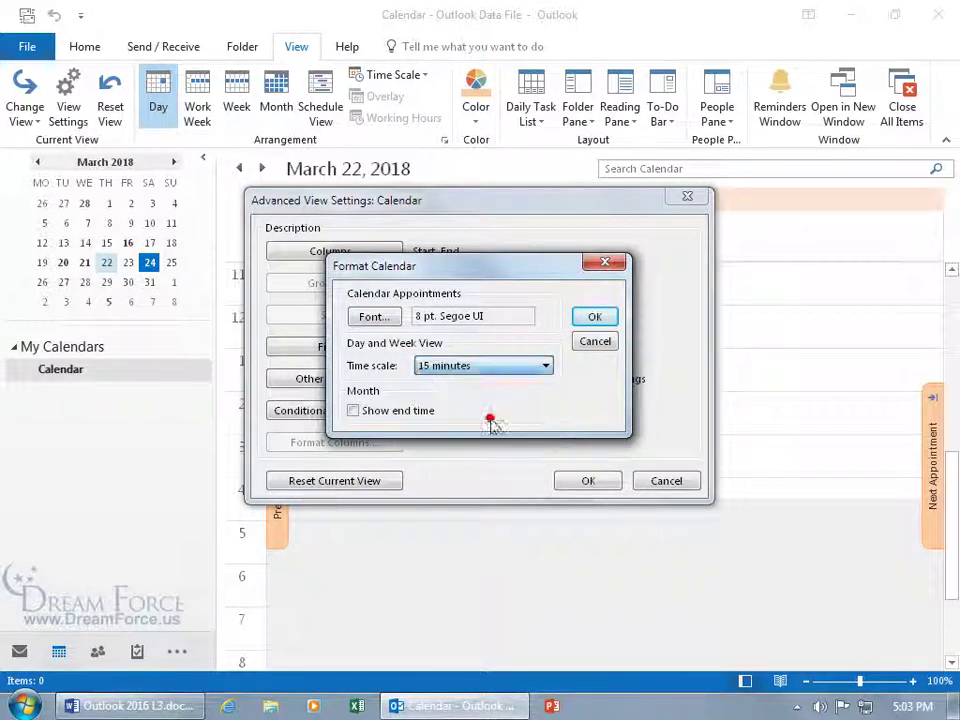
pyautogui.click(590, 318)
pyautogui.click(589, 481)
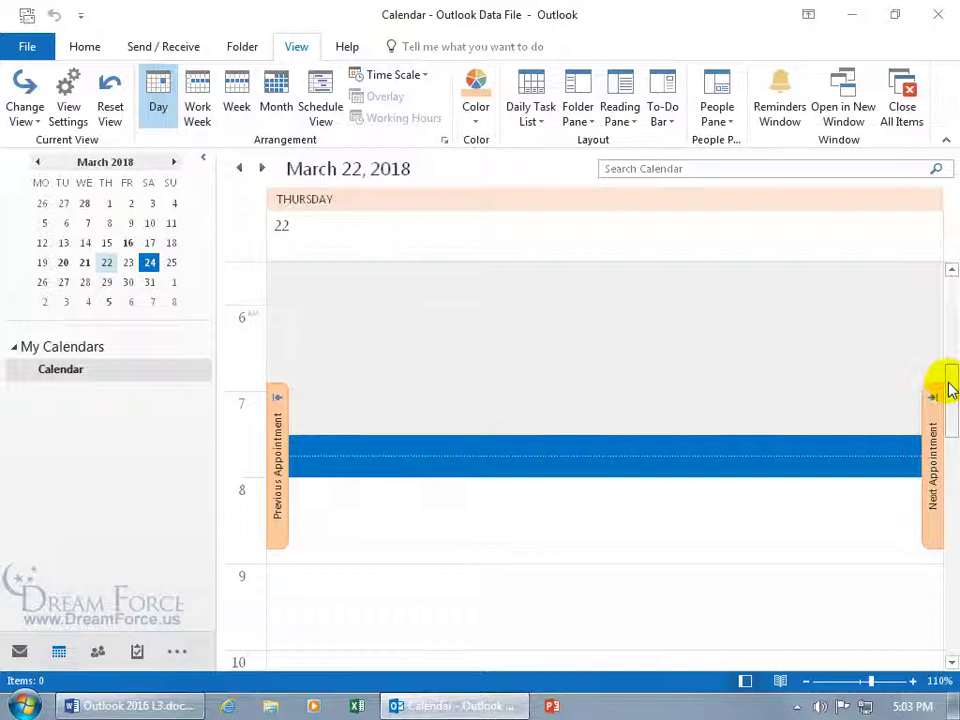
pyautogui.moveTo(950, 388); pyautogui.dragTo(950, 422)
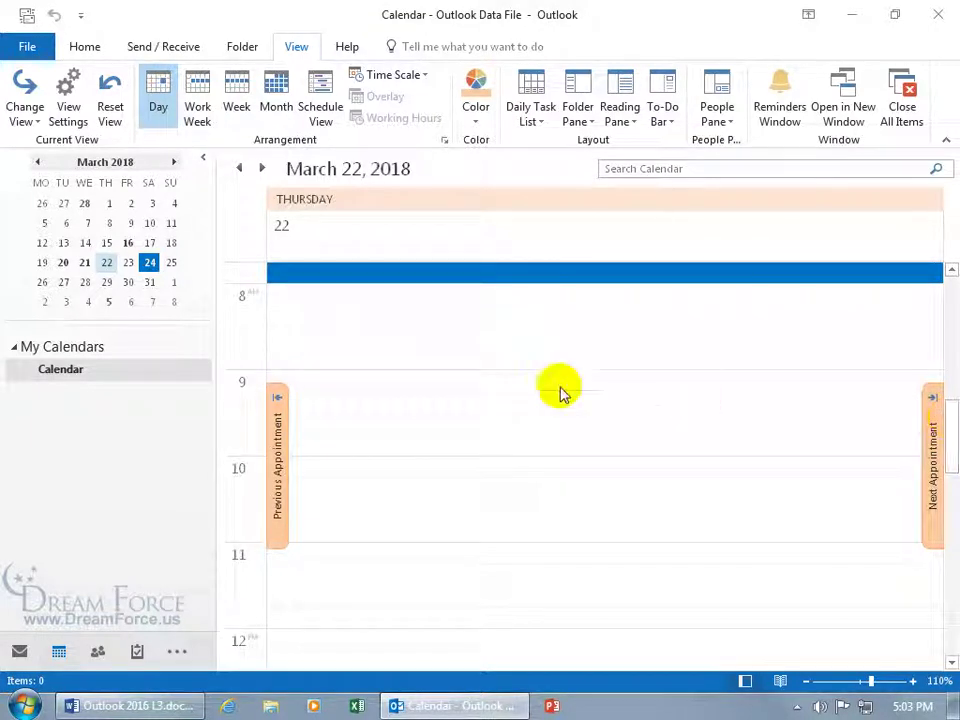
pyautogui.scroll(1, 450, 364)
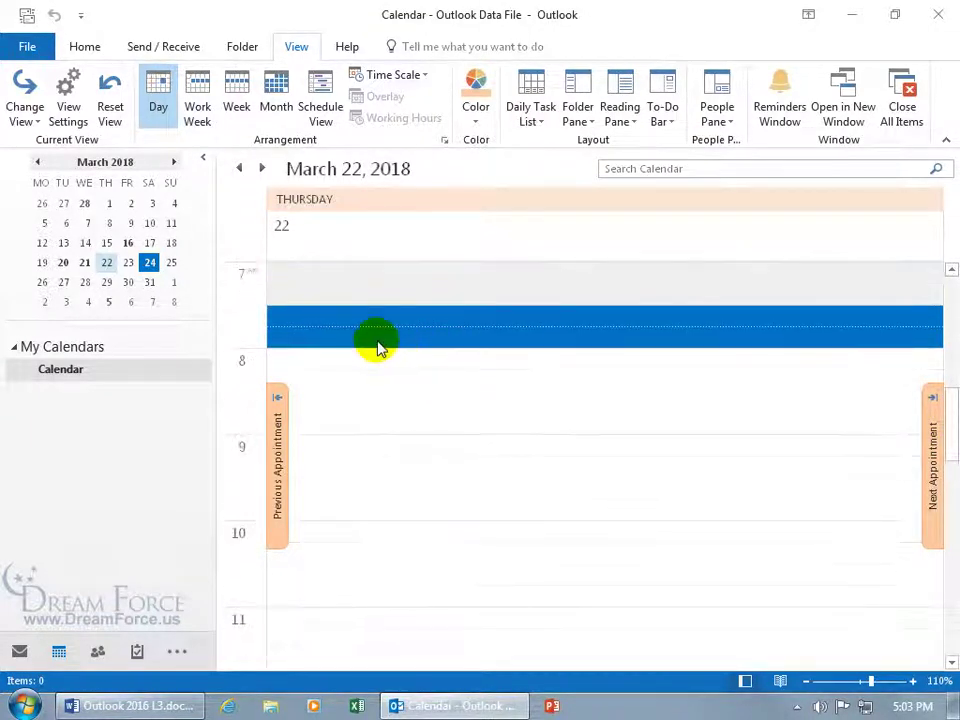
pyautogui.click(328, 290)
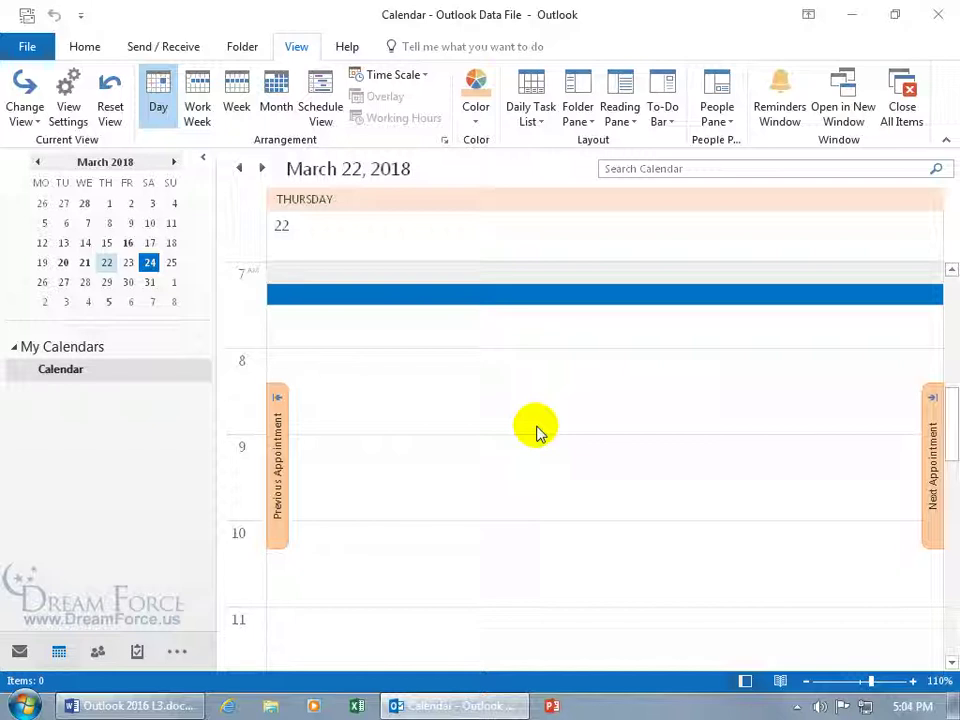
# Switch the calendar to the March 2018 month view and open Outlook Options on Calendar.
pyautogui.click(275, 90)
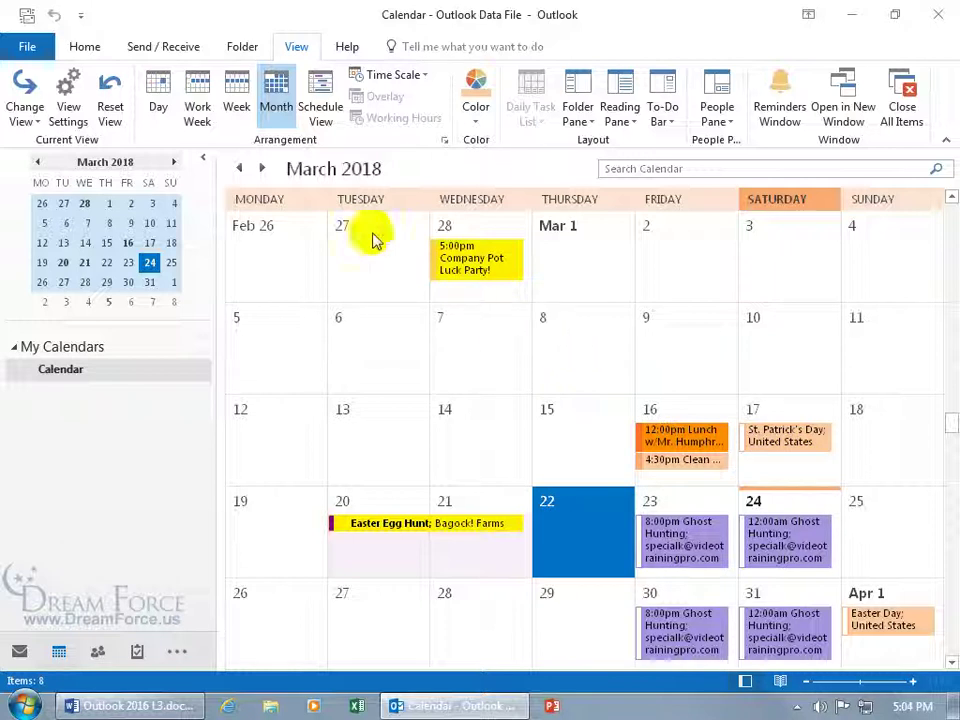
pyautogui.click(83, 47)
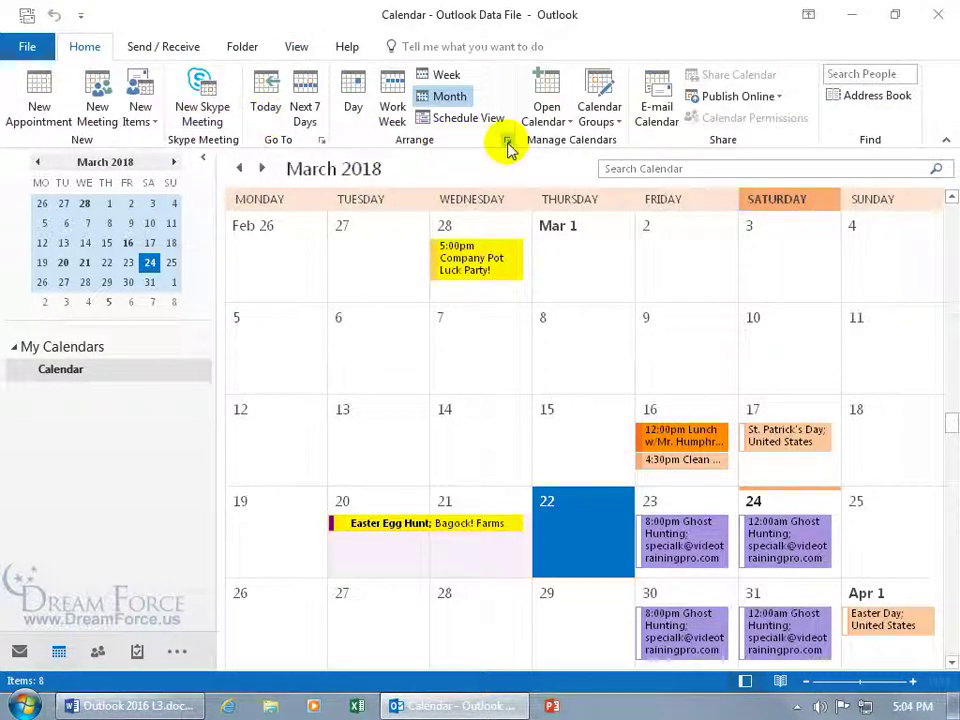
pyautogui.click(294, 47)
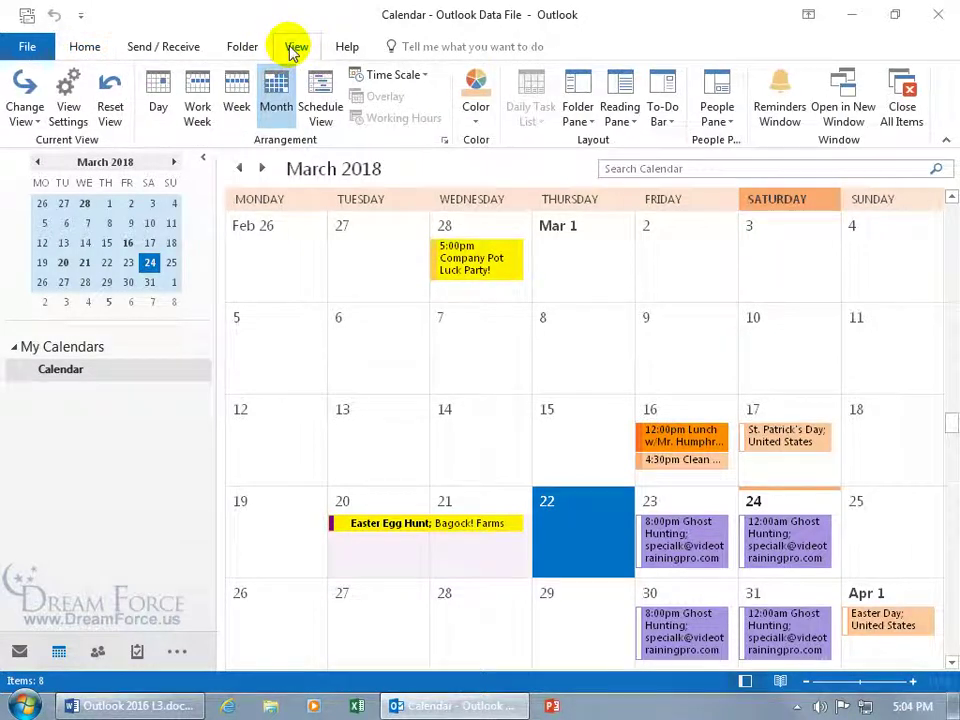
pyautogui.click(444, 141)
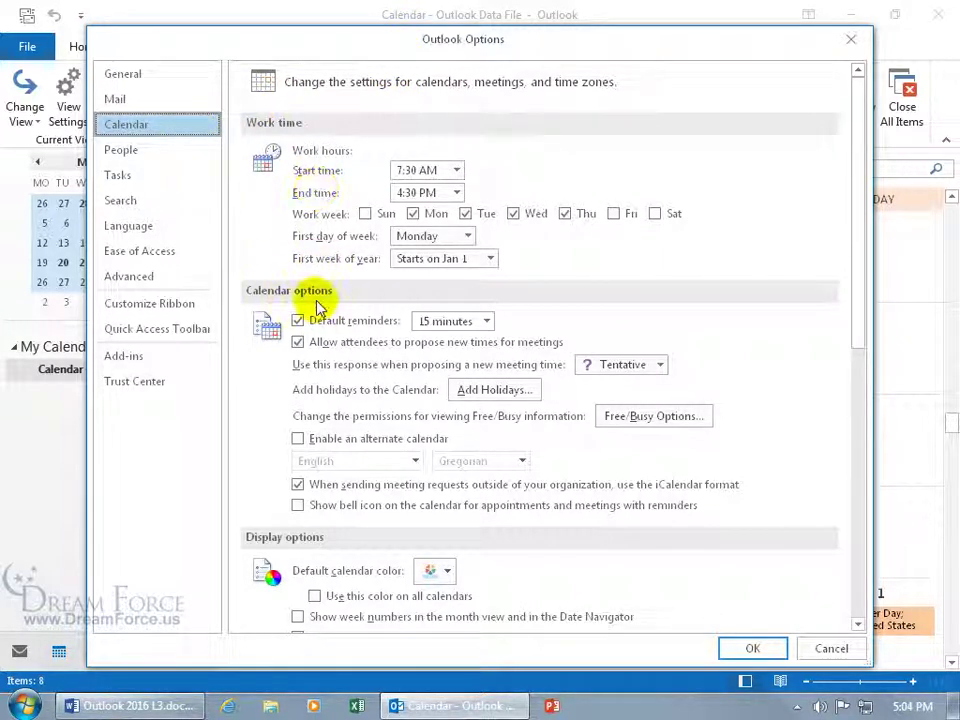
# In Add Holidays, keep only United States, decline reinstalling them, and cancel Outlook Options.
pyautogui.click(489, 392)
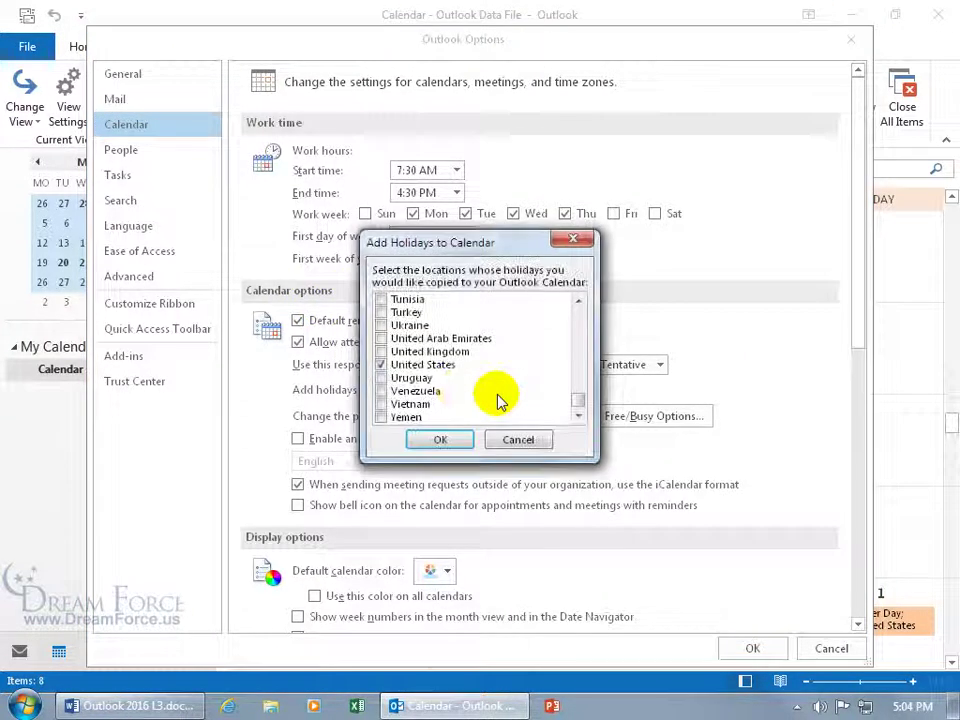
pyautogui.click(381, 378)
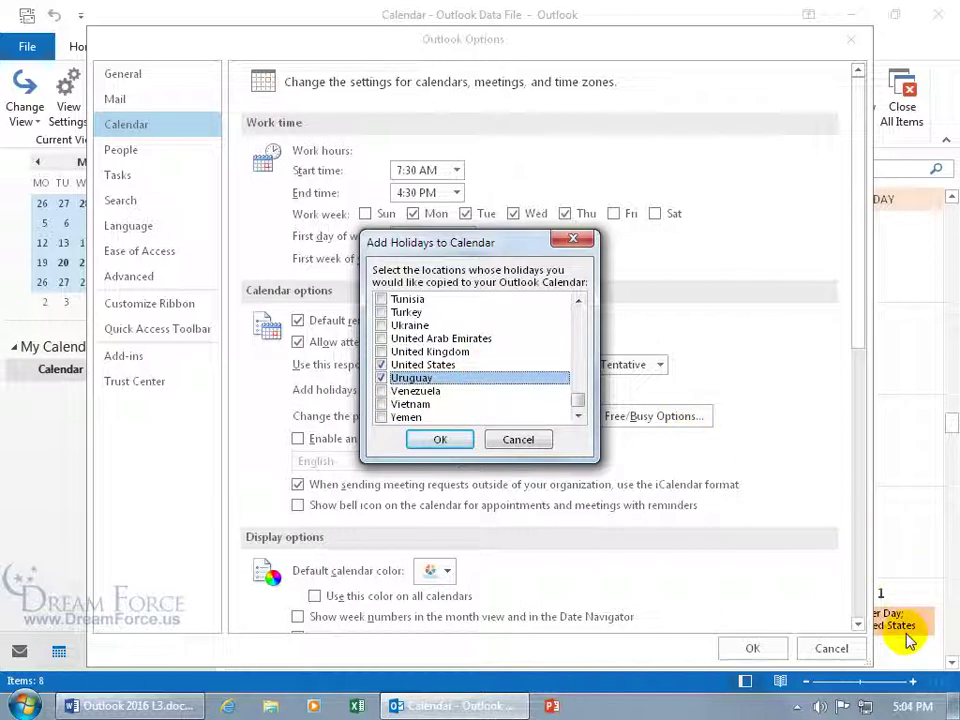
pyautogui.click(381, 378)
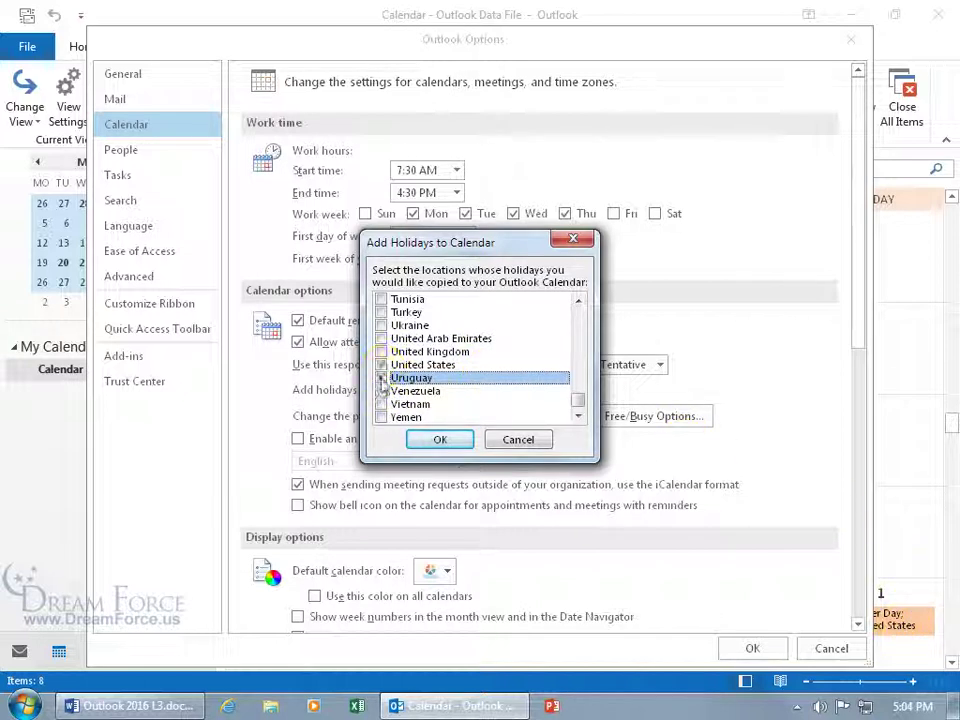
pyautogui.click(430, 440)
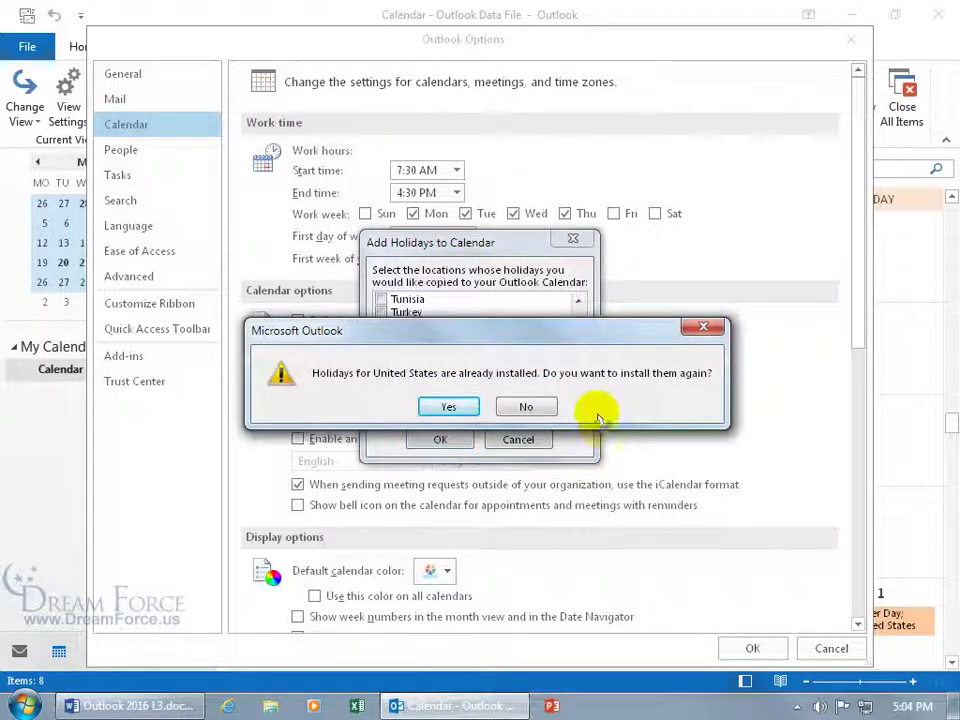
pyautogui.click(540, 407)
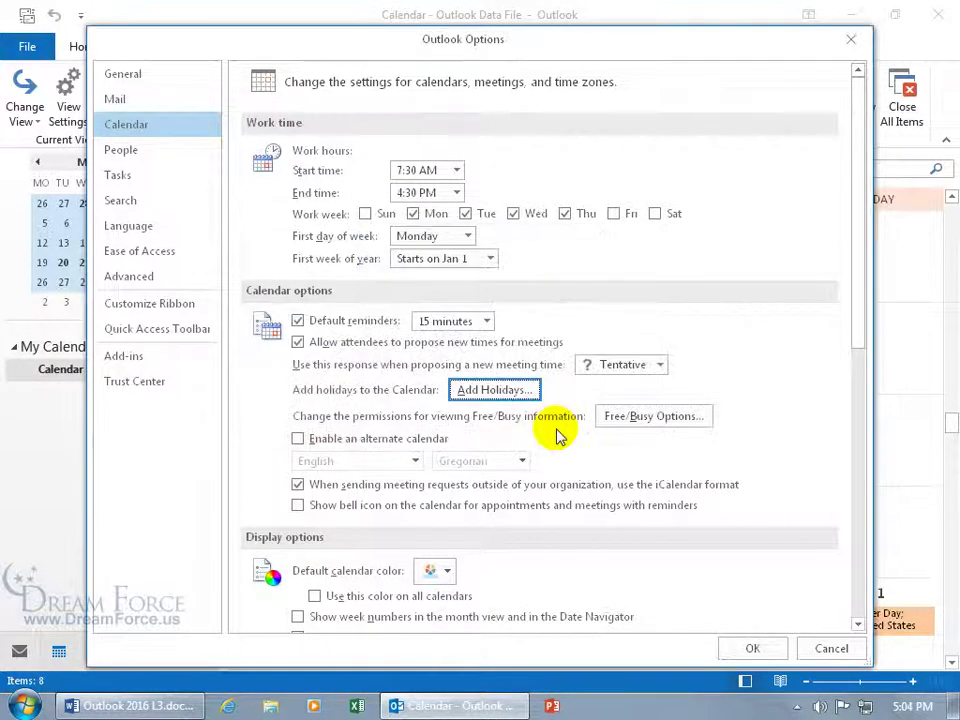
pyautogui.click(831, 648)
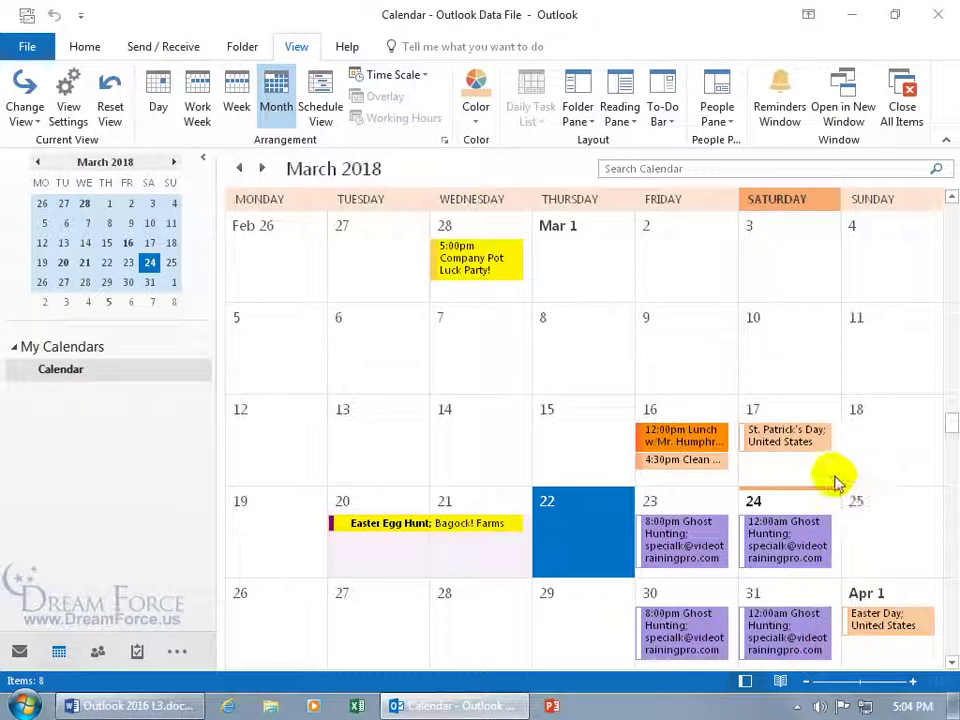
pyautogui.click(786, 438)
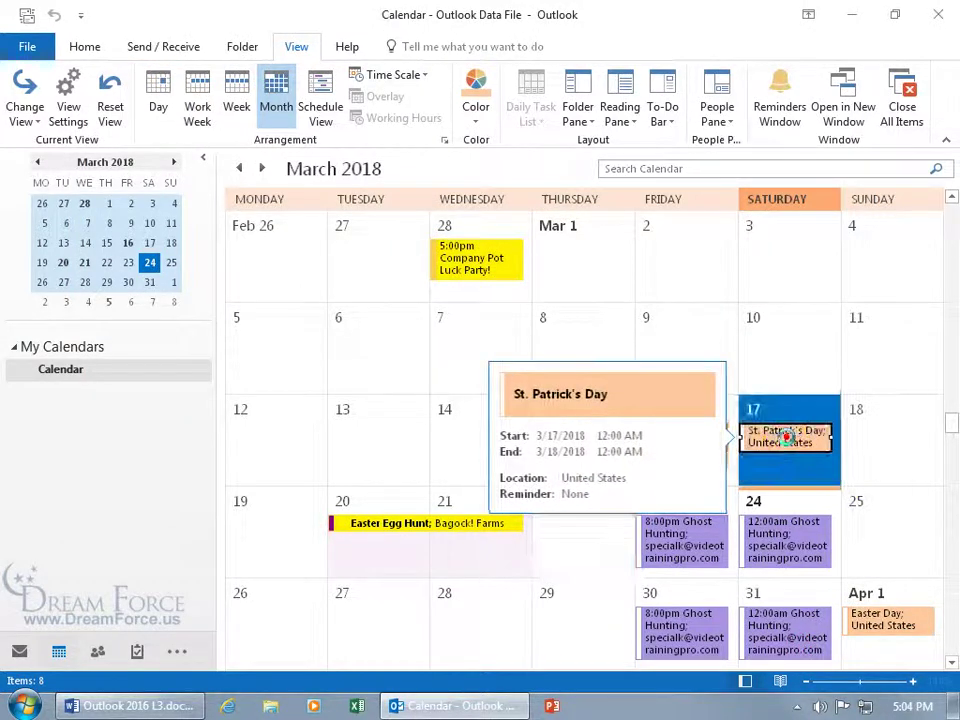
pyautogui.doubleClick(786, 438)
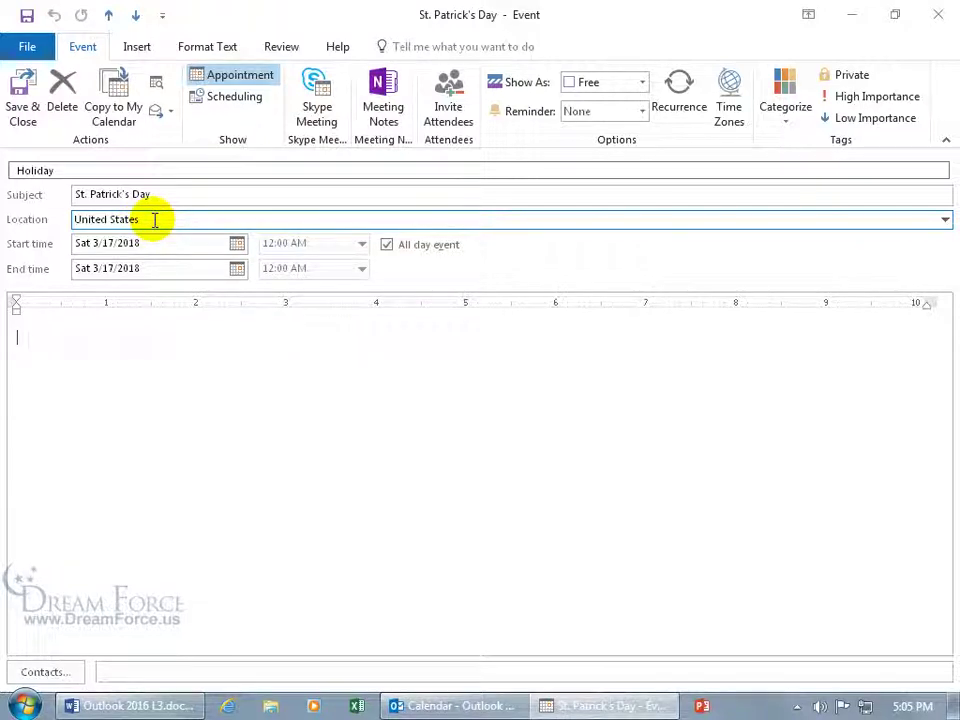
pyautogui.click(937, 14)
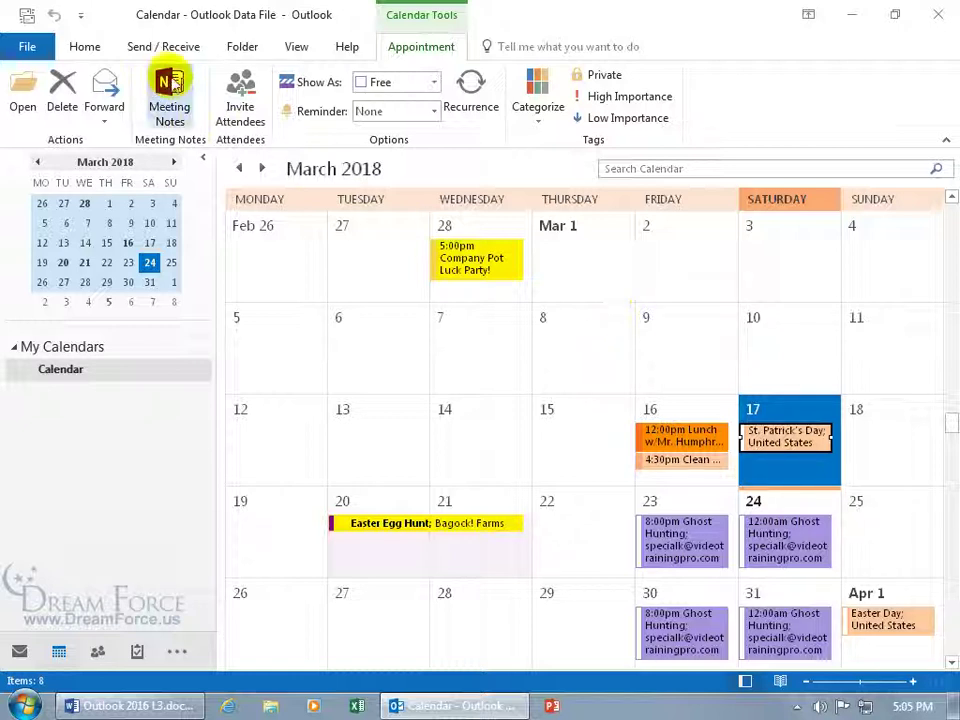
# From the Home tab, open Outlook Options on Calendar and set First day of week to Sunday.
pyautogui.click(84, 46)
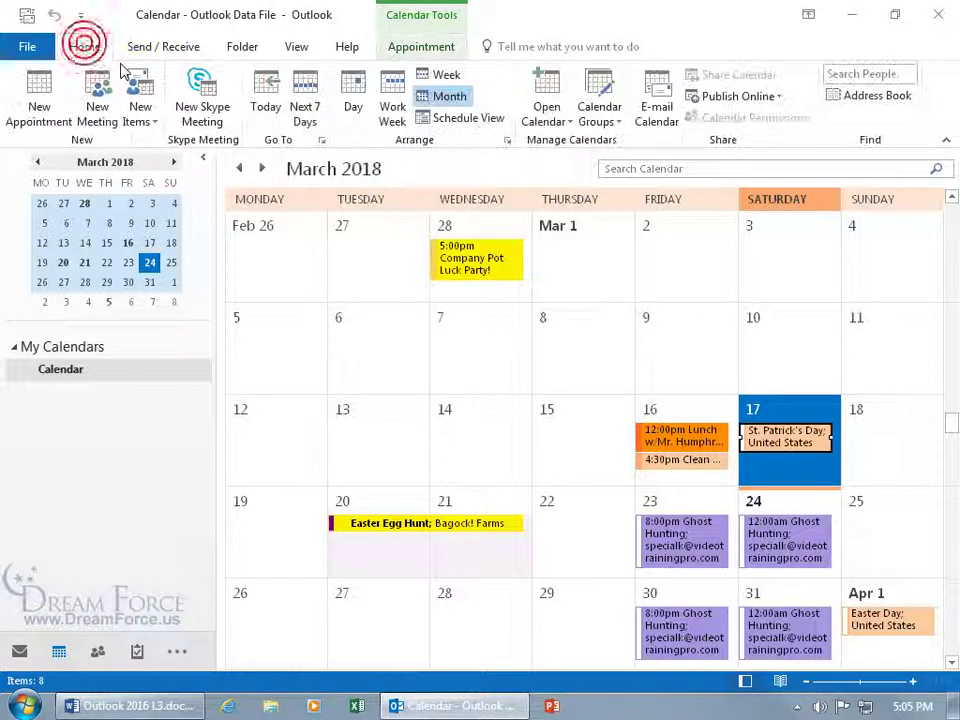
pyautogui.click(507, 141)
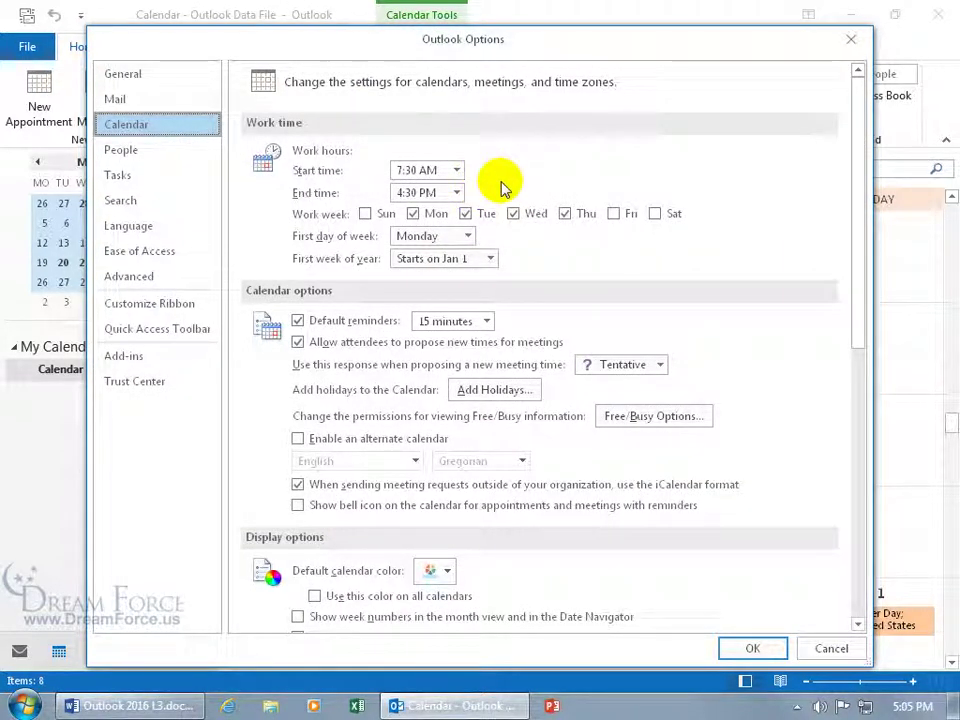
pyautogui.click(467, 236)
pyautogui.click(451, 257)
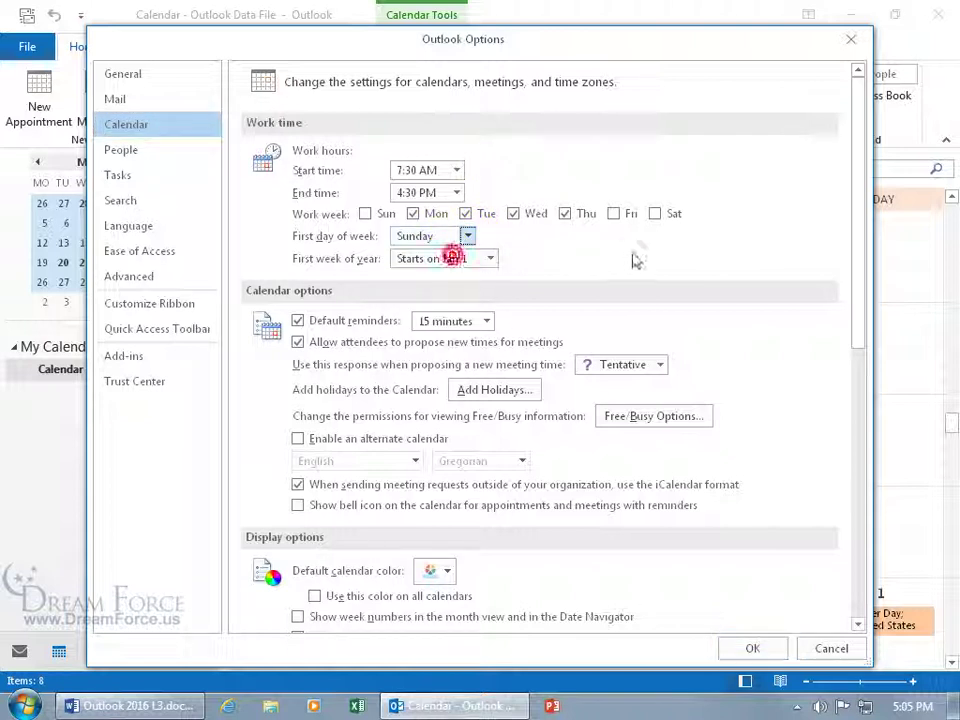